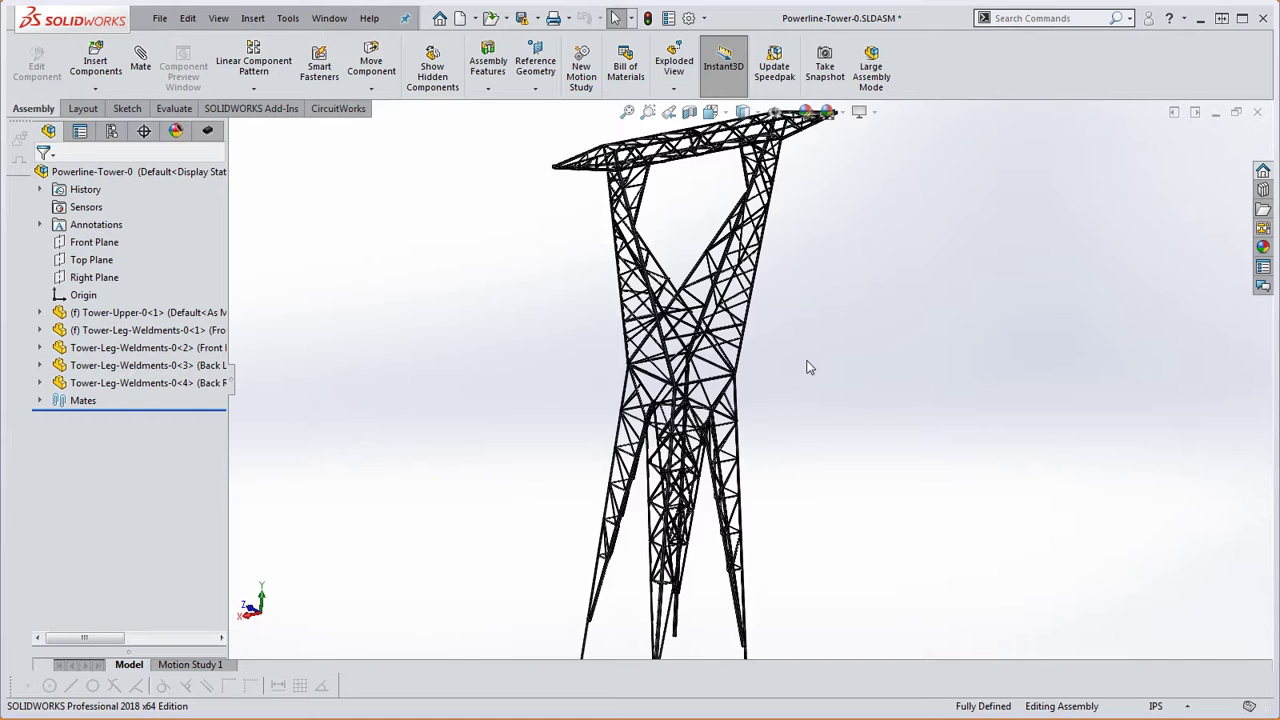
Step: Examine the overall power-line tower assembly, looking at its upper section and the four legs from several angles
scroll(808, 359, up, 2)
scroll(760, 315, down, 2)
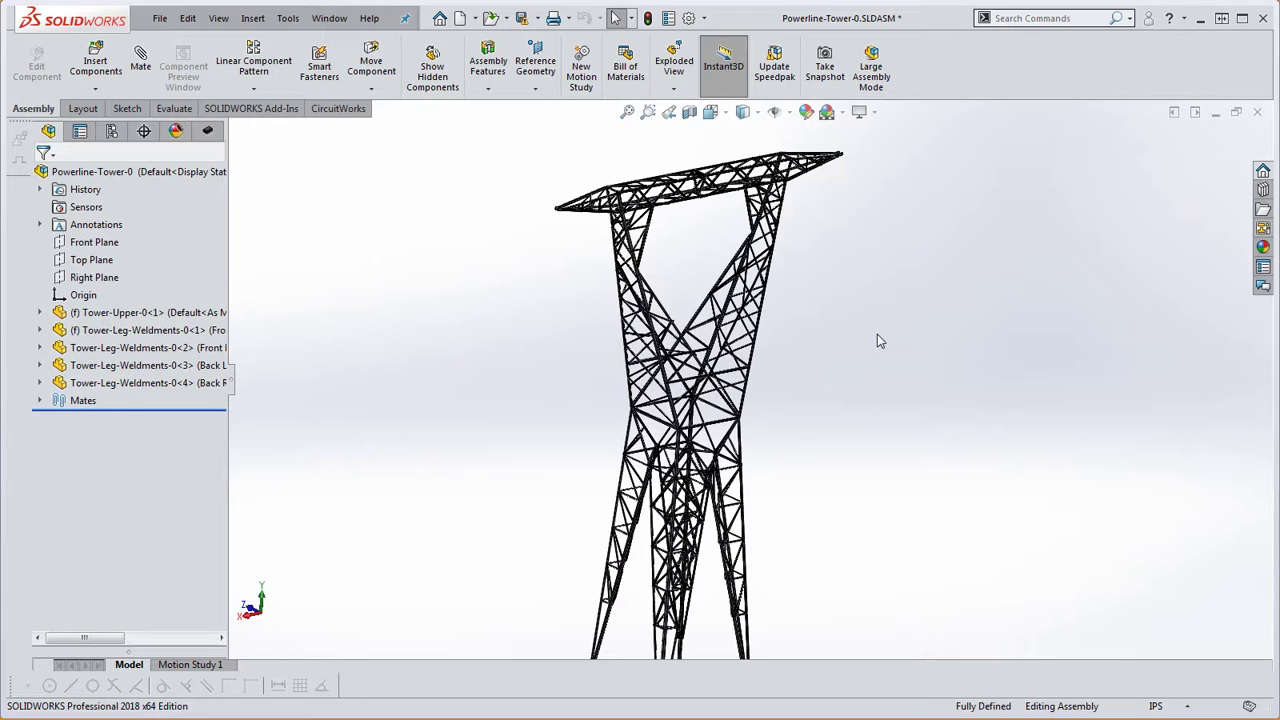
middle_drag(854, 314, 758, 416)
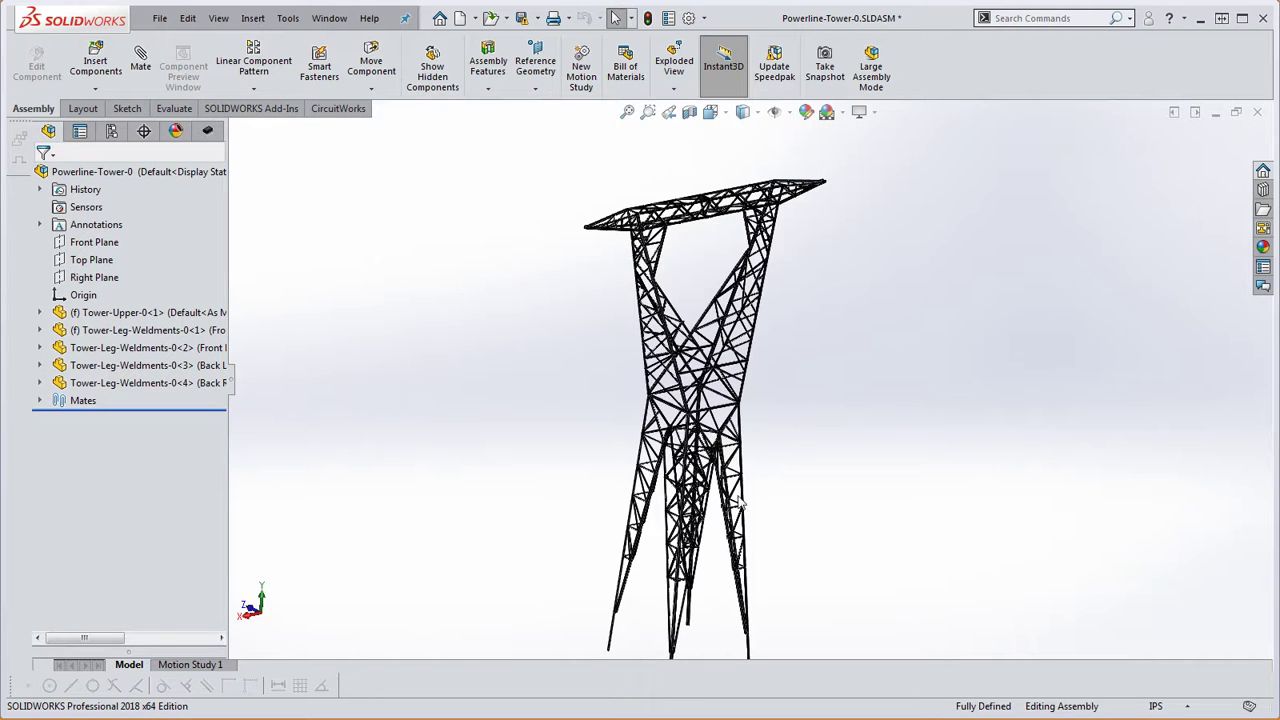
scroll(720, 514, down, 4)
scroll(706, 522, up, 4)
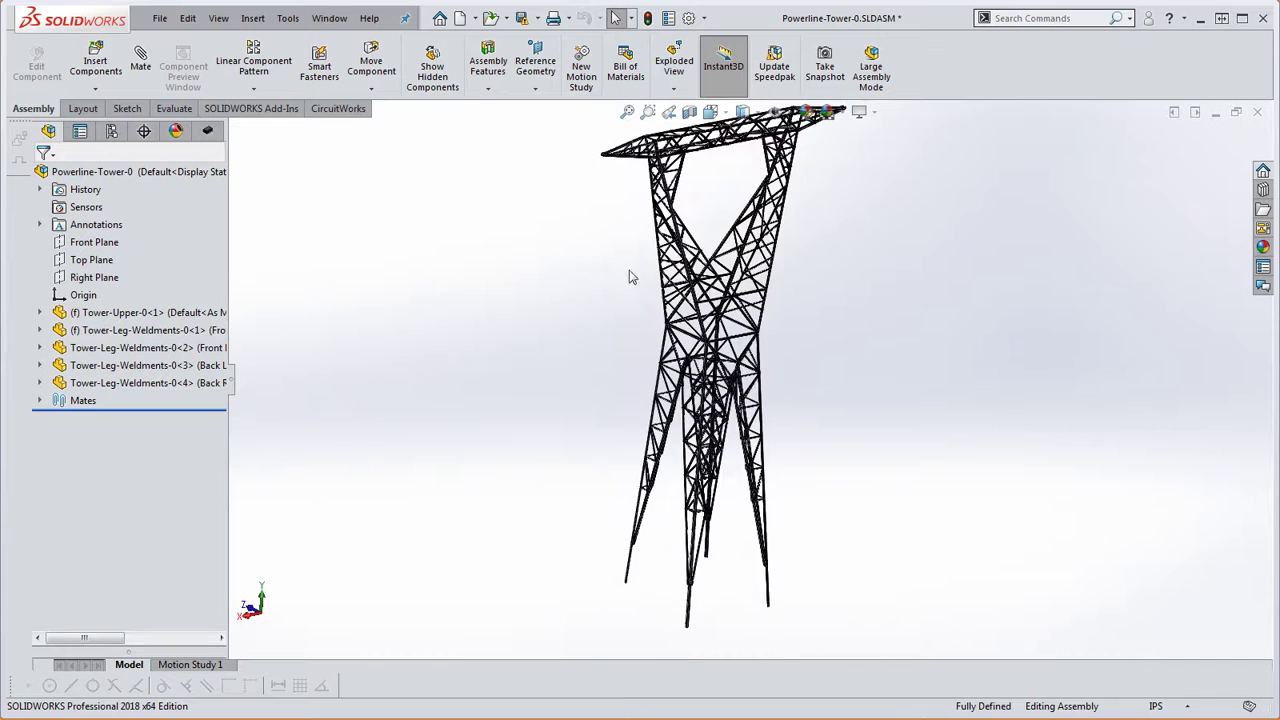
middle_drag(818, 484, 796, 521)
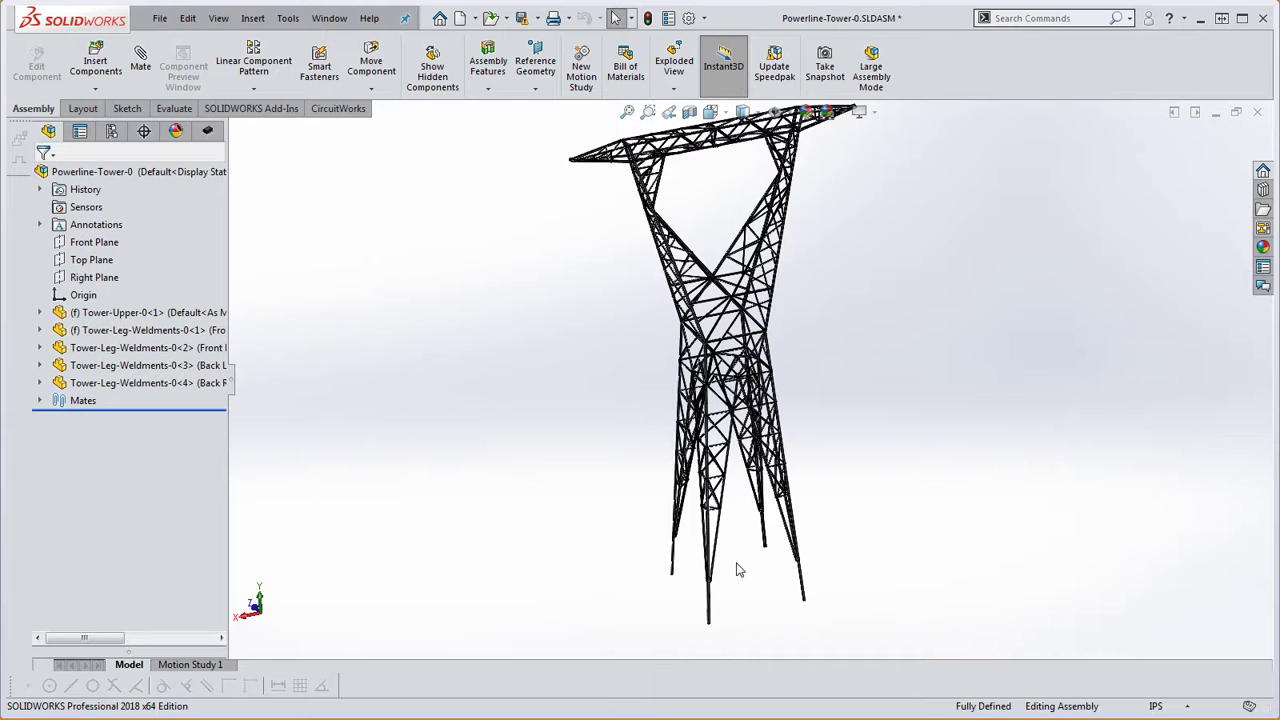
scroll(716, 480, down, 5)
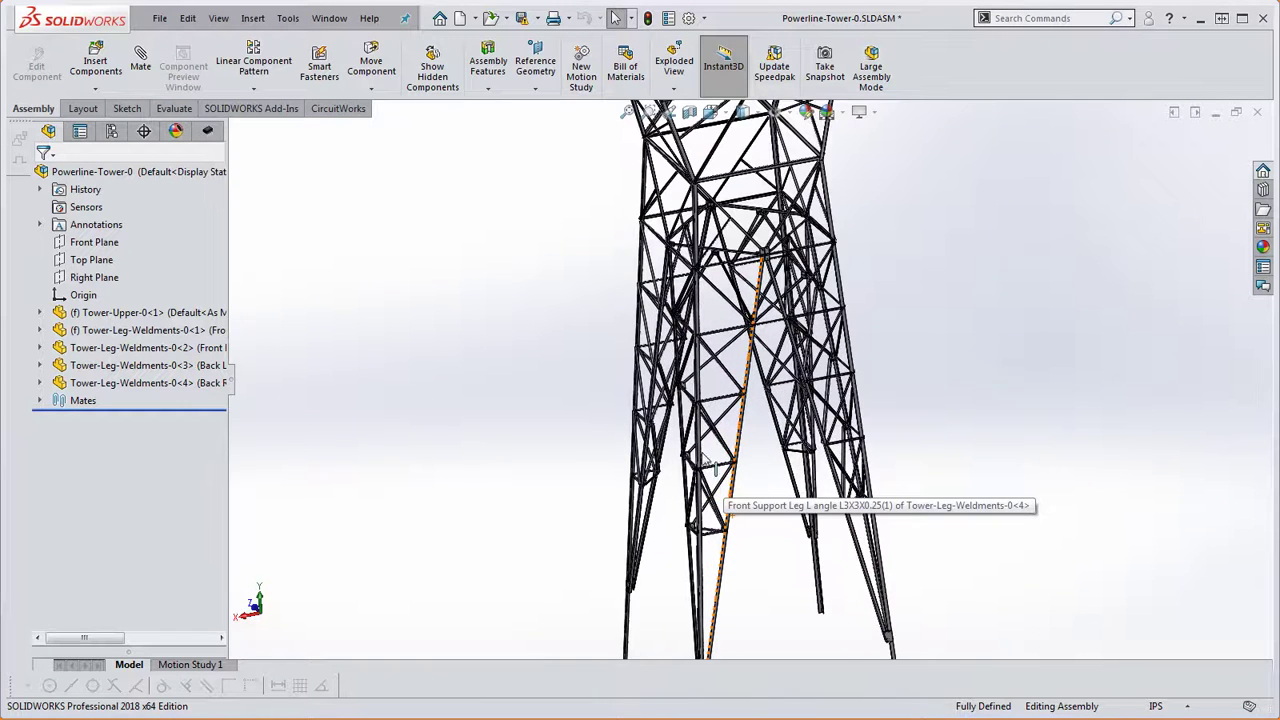
scroll(764, 572, up, 5)
middle_drag(800, 509, 790, 410)
scroll(806, 468, up, 3)
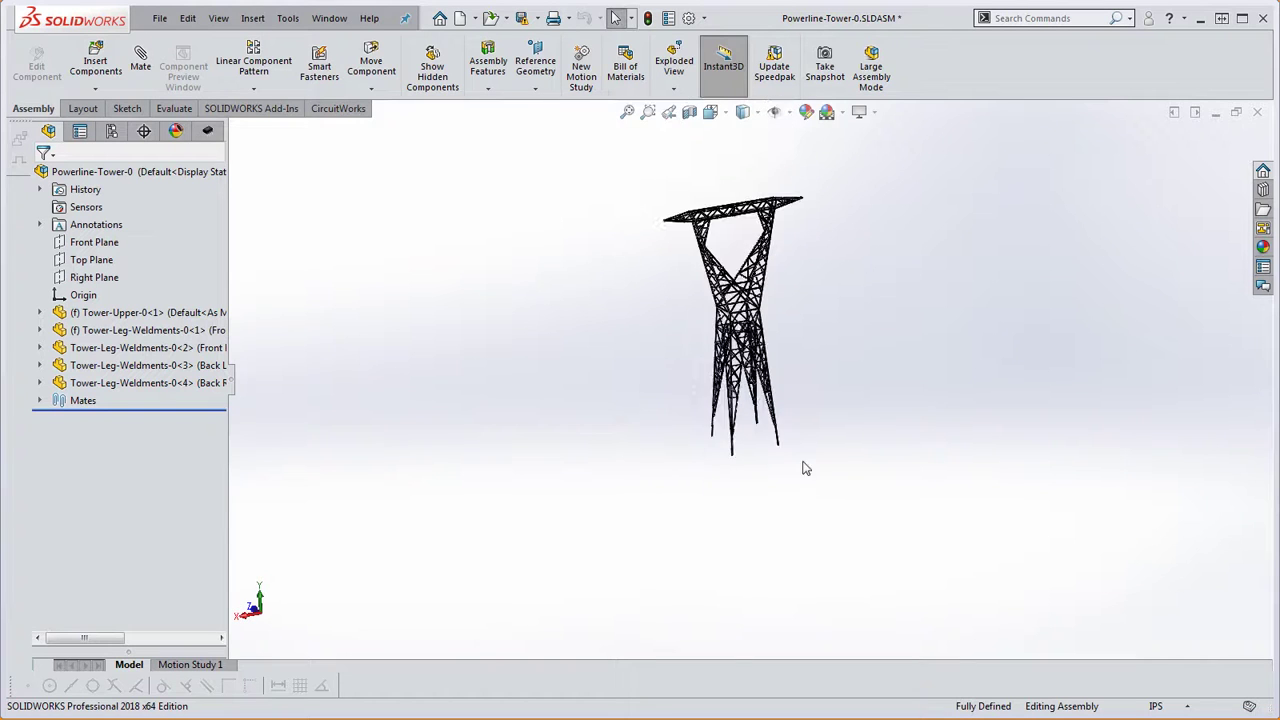
Step: Open the first Tower-Leg-Weldments-0 component of the assembly as its own part
scroll(806, 468, down, 5)
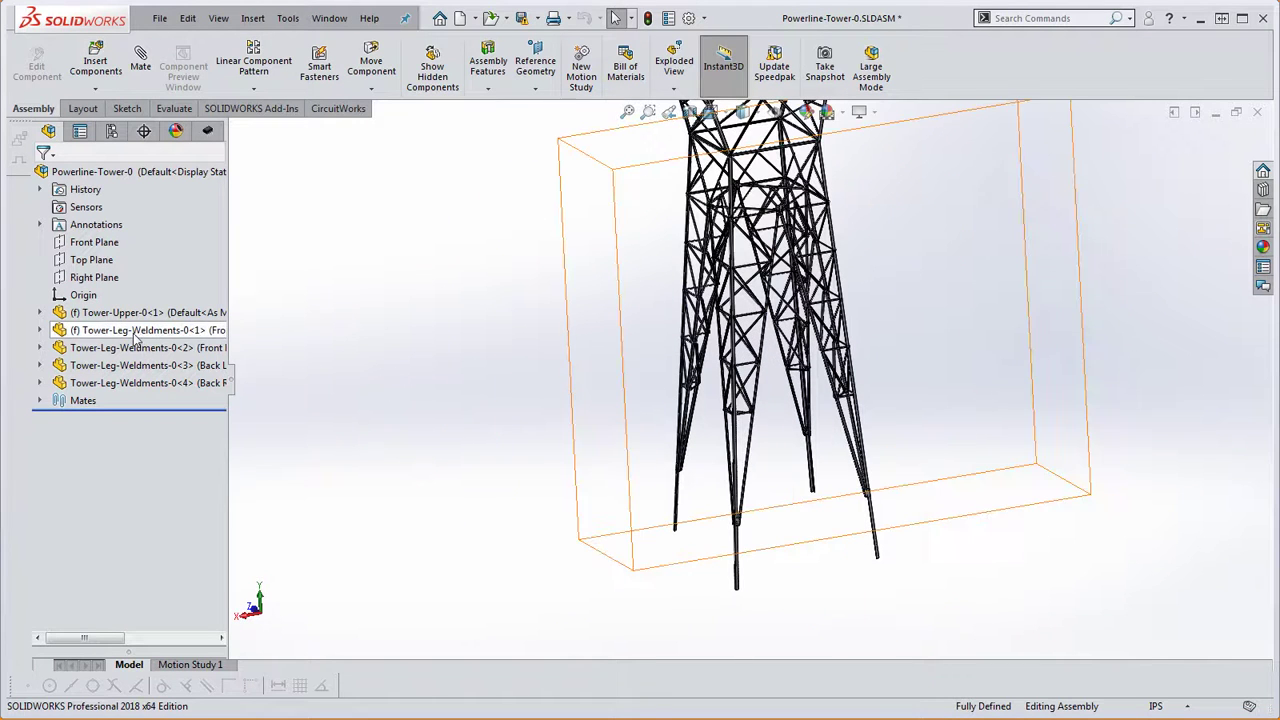
right_click(134, 336)
click(153, 247)
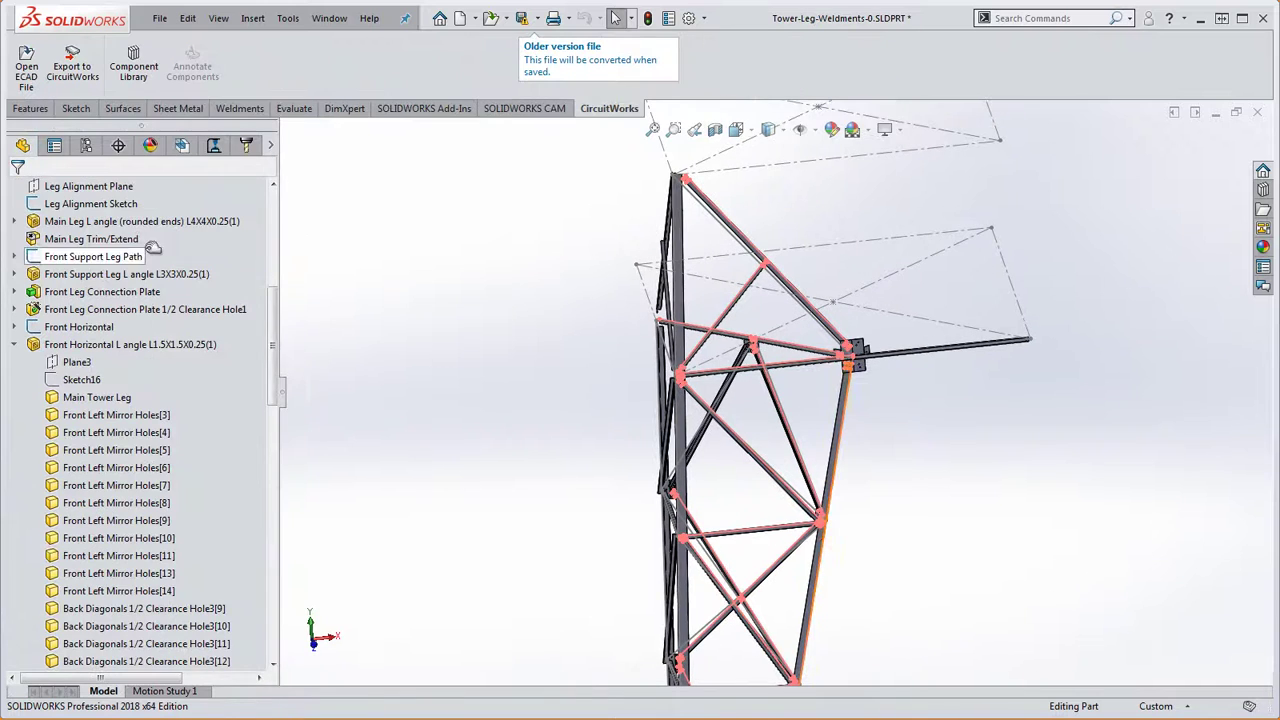
Step: Examine the joint on the main leg where the horizontal and diagonal angle members meet, including their end holes and sketch dimensions
mouse_move(881, 478)
middle_down()
mouse_move(897, 456)
mouse_move(886, 477)
middle_up()
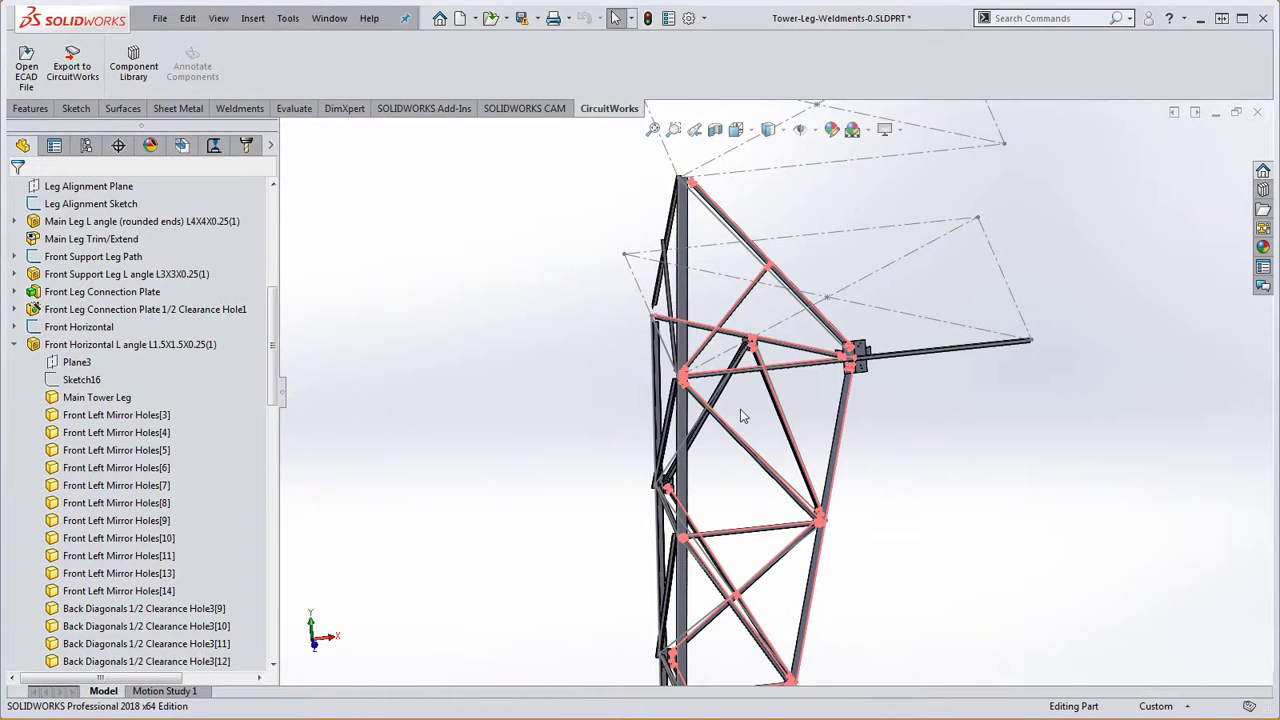
scroll(742, 410, down, 5)
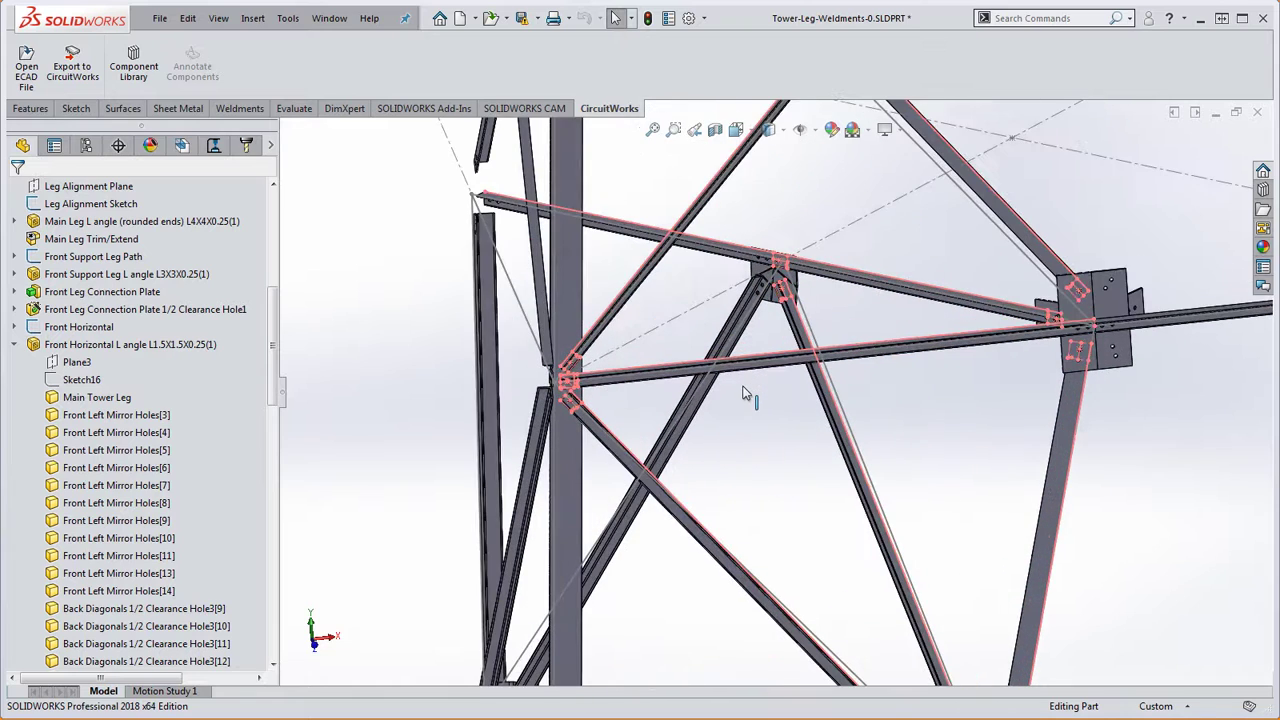
scroll(630, 410, down, 6)
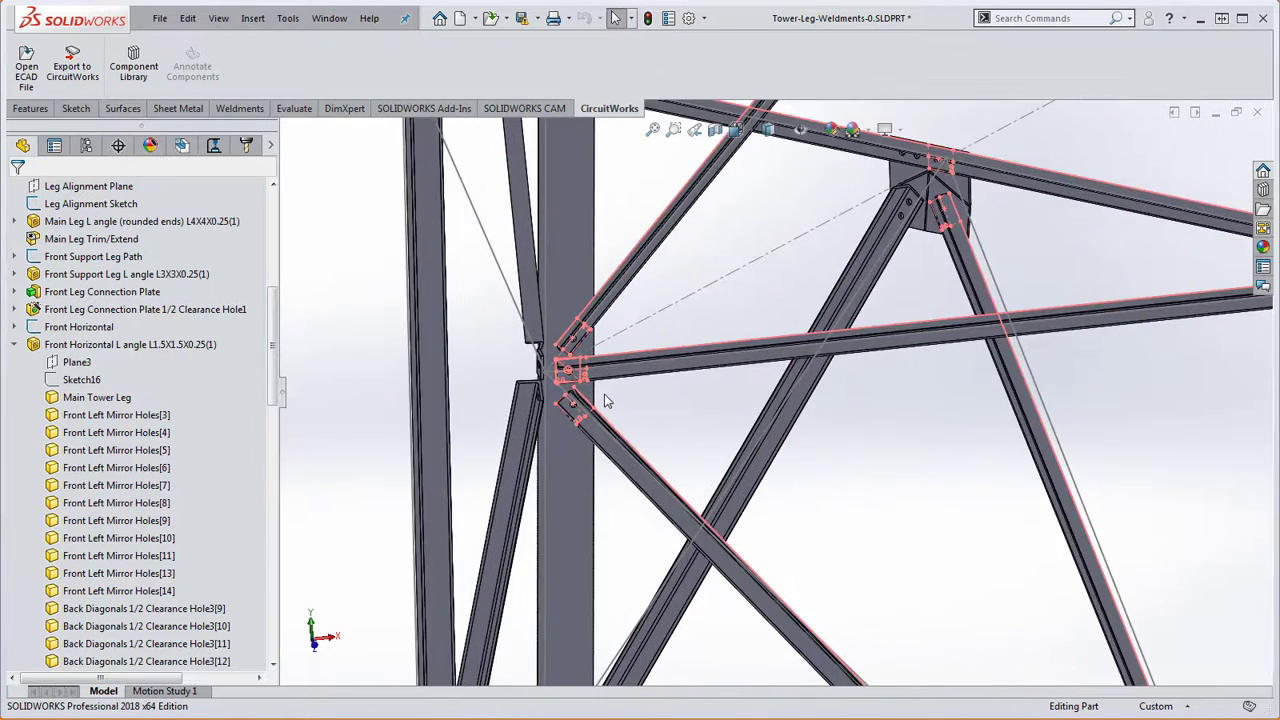
scroll(613, 390, down, 2)
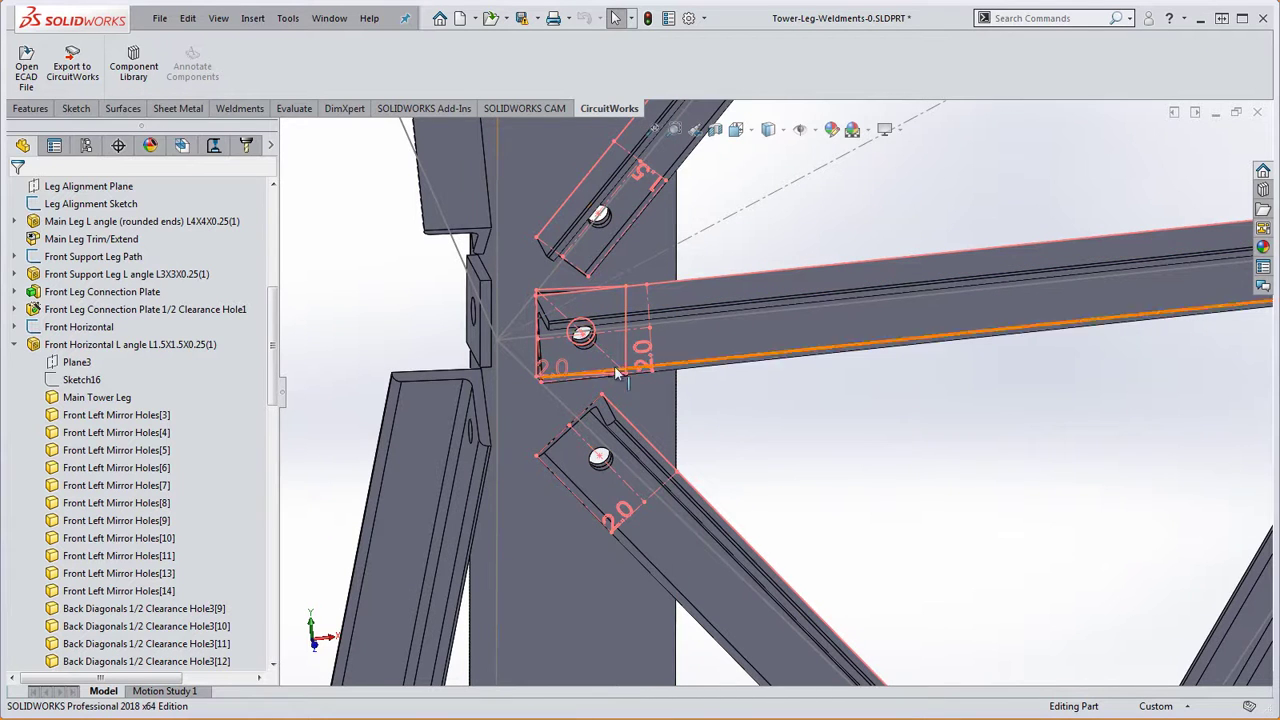
mouse_move(582, 334)
middle_down()
mouse_move(746, 424)
mouse_move(731, 423)
mouse_move(769, 457)
mouse_move(660, 471)
mouse_move(677, 481)
mouse_move(548, 368)
mouse_move(612, 378)
middle_up()
scroll(688, 384, up, 5)
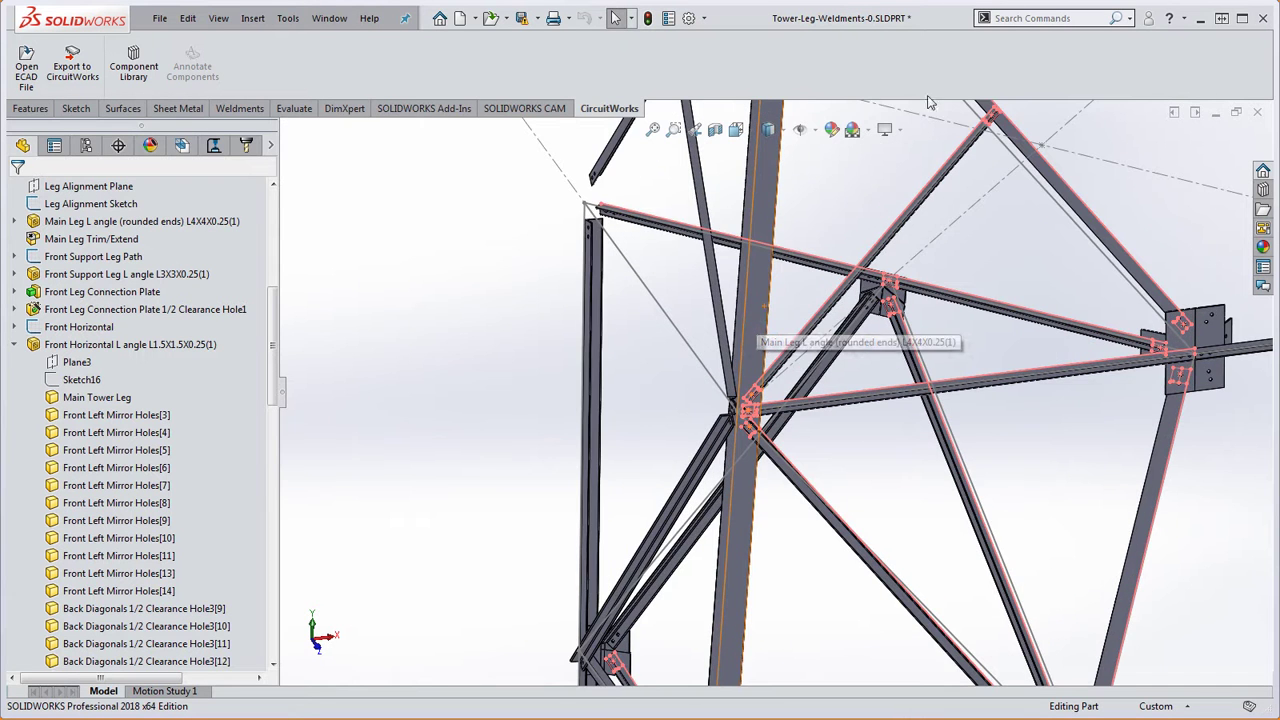
scroll(900, 220, up, 5)
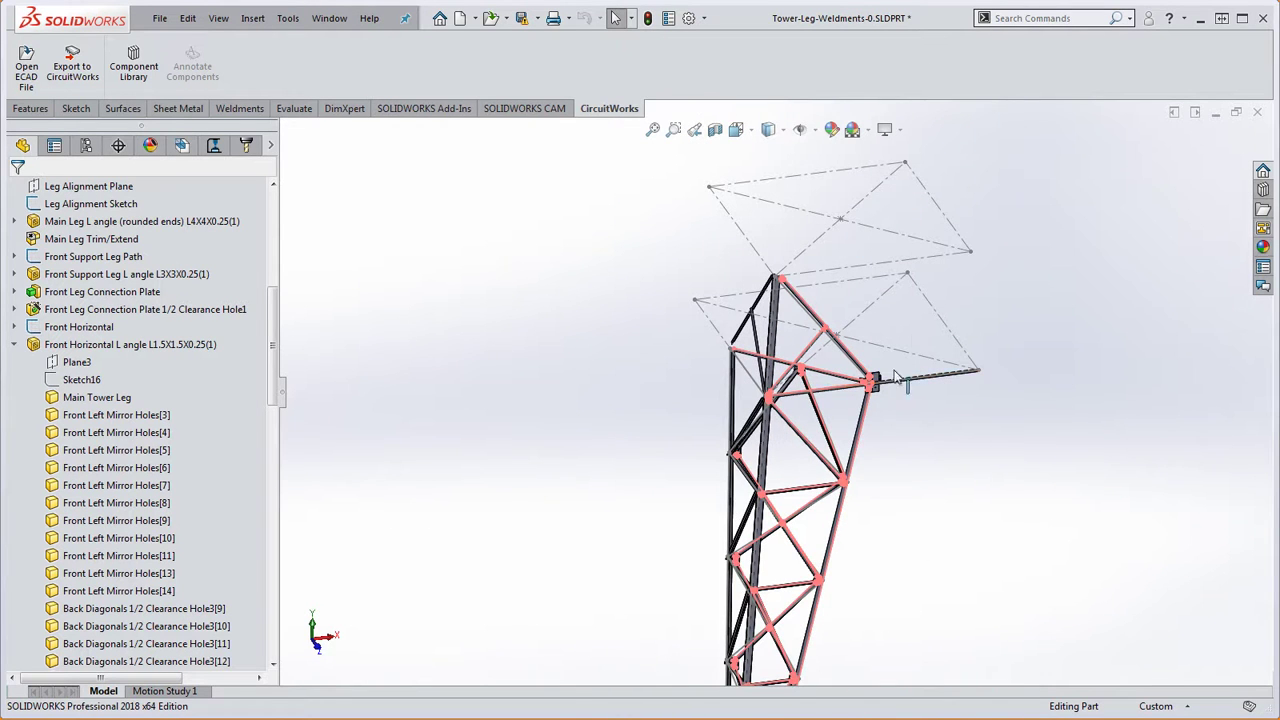
scroll(820, 425, down, 5)
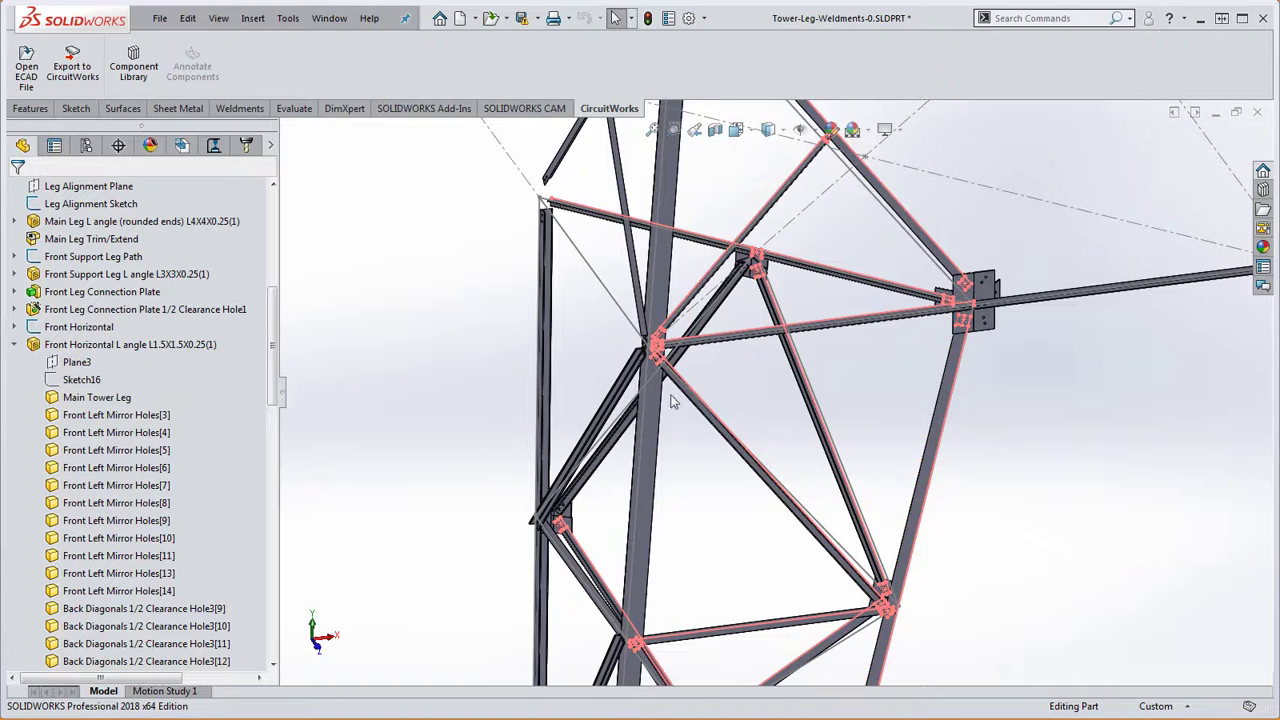
scroll(672, 350, down, 5)
scroll(770, 390, up, 2)
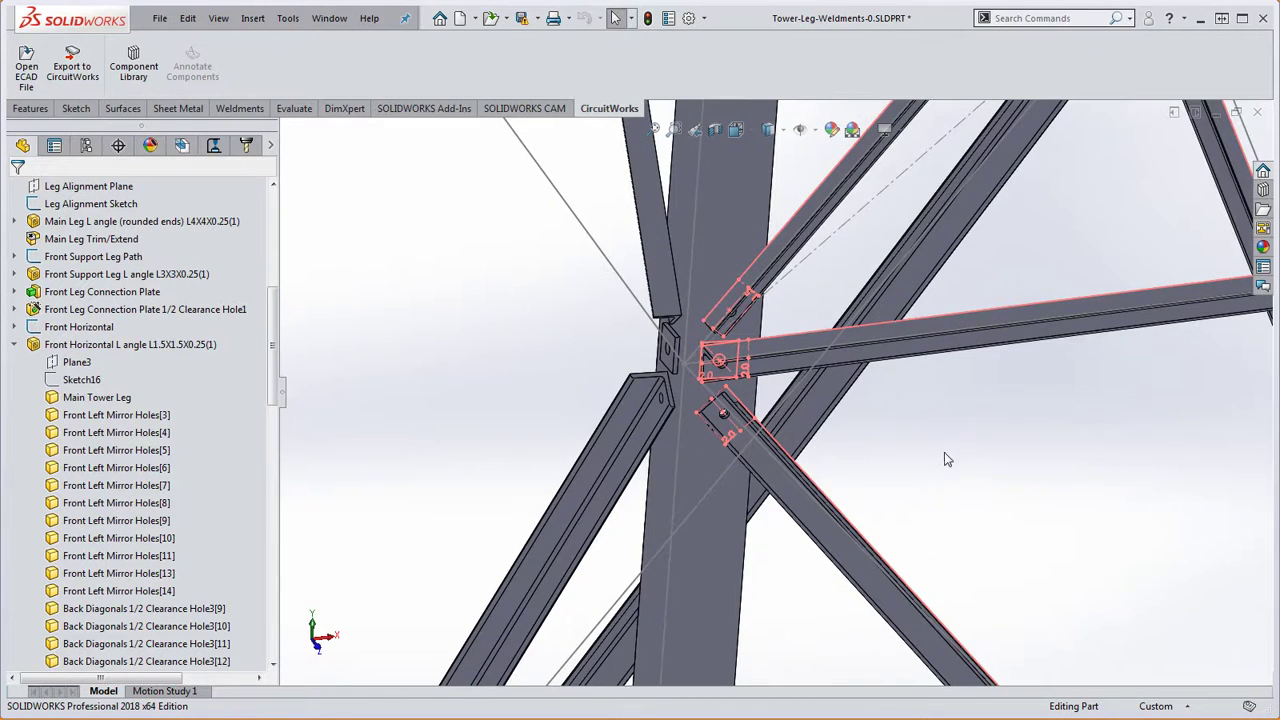
scroll(900, 460, up, 3)
scroll(876, 468, up, 5)
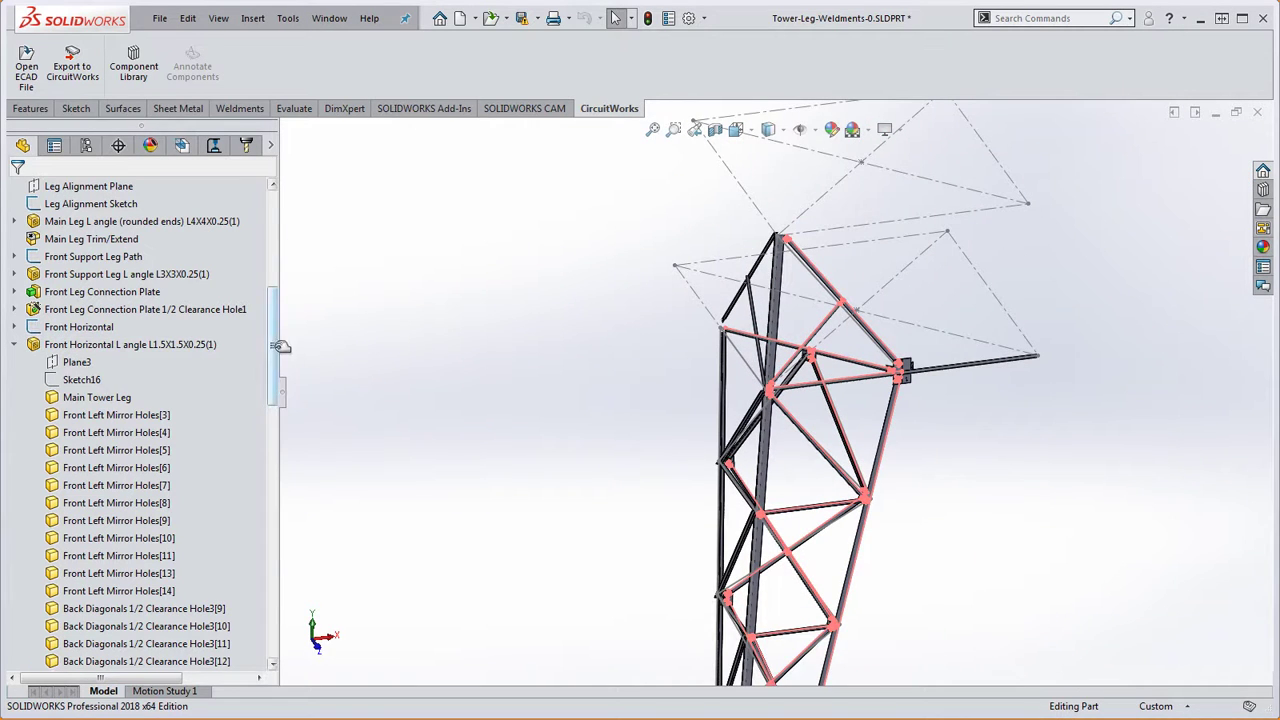
Step: Roll the leg part's feature history back to just after the Front Leg Connection Plate
drag(277, 343, 280, 297)
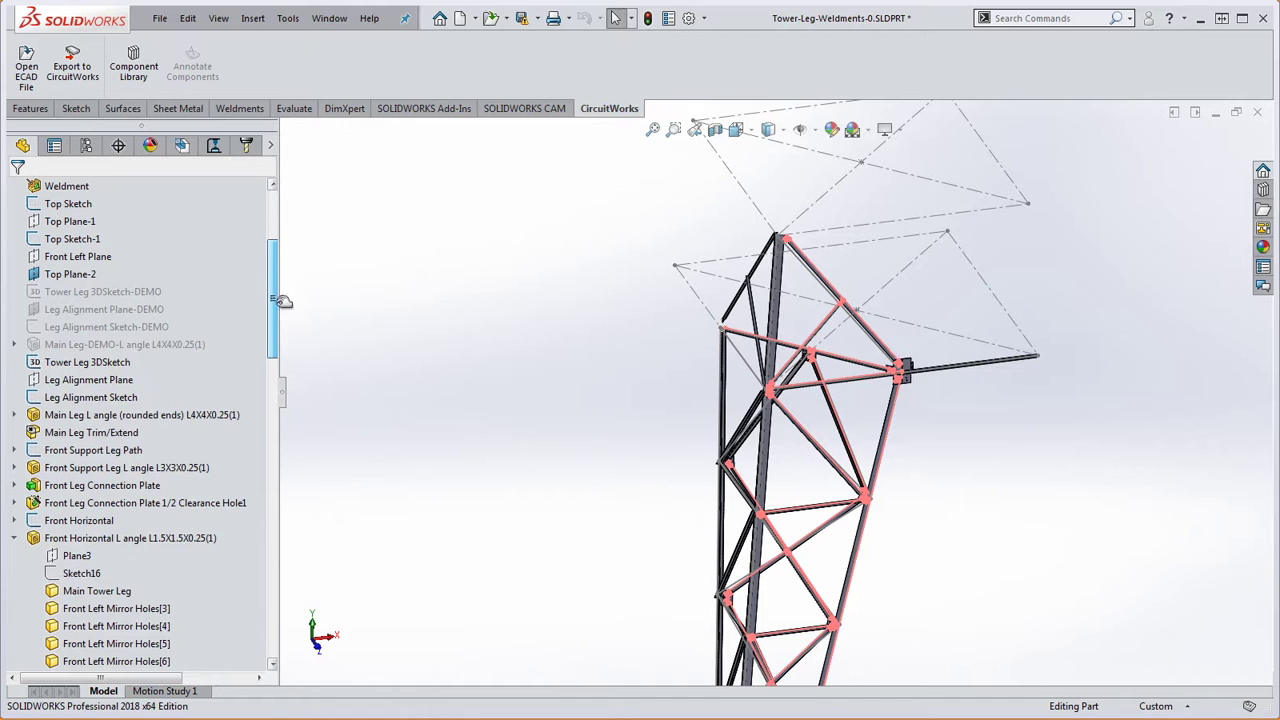
right_click(86, 451)
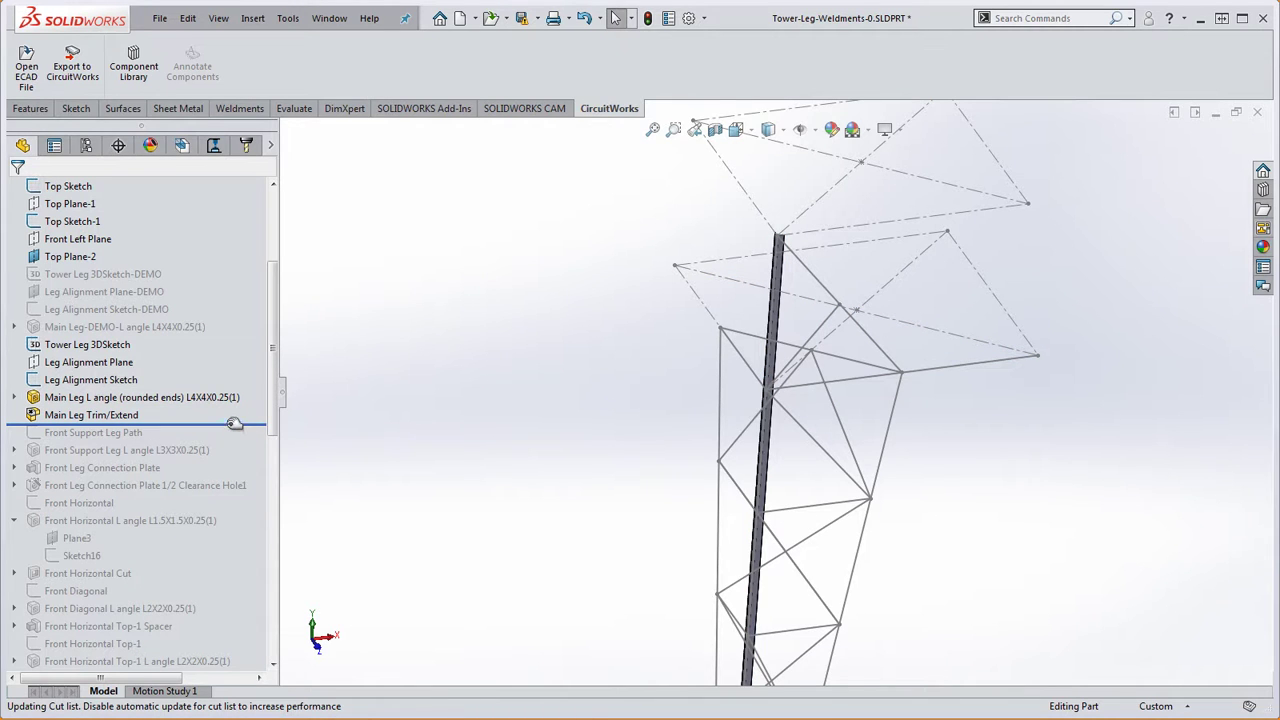
drag(234, 426, 225, 477)
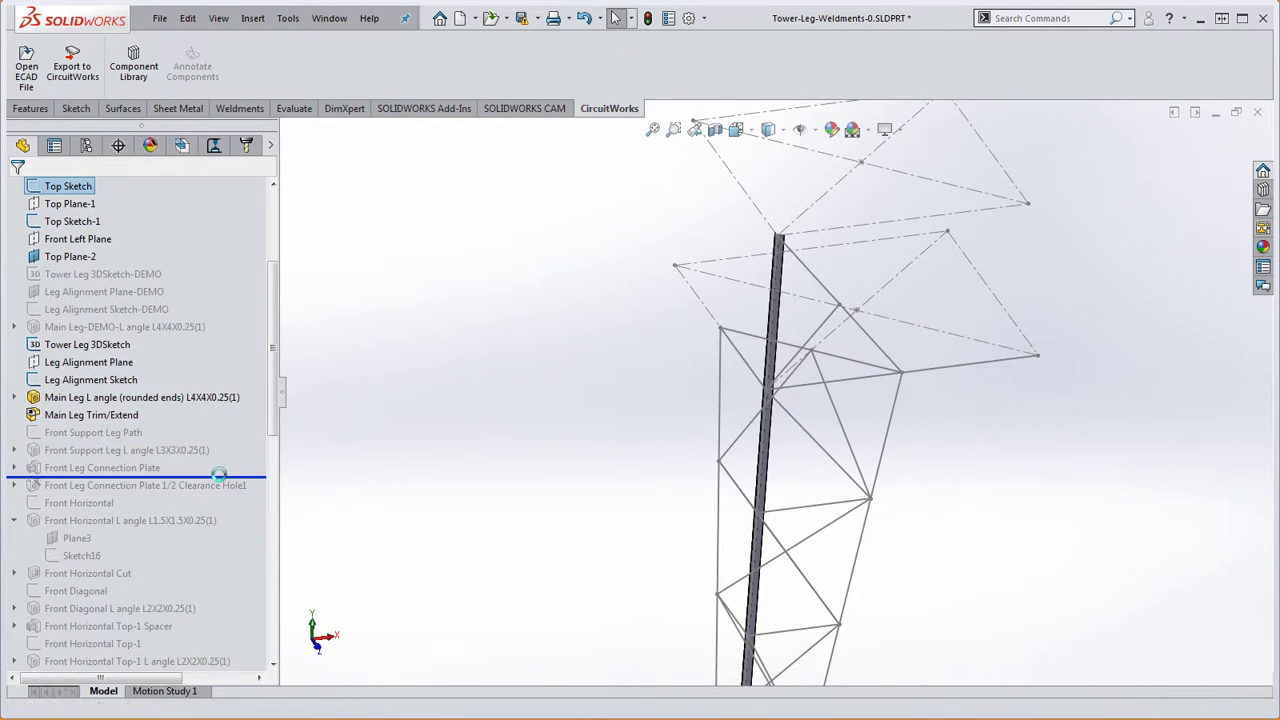
Step: Examine how the Front Leg Connection Plate overlaps the main leg and the front support leg, including its sketch layout
scroll(818, 549, up, 5)
scroll(730, 570, down, 8)
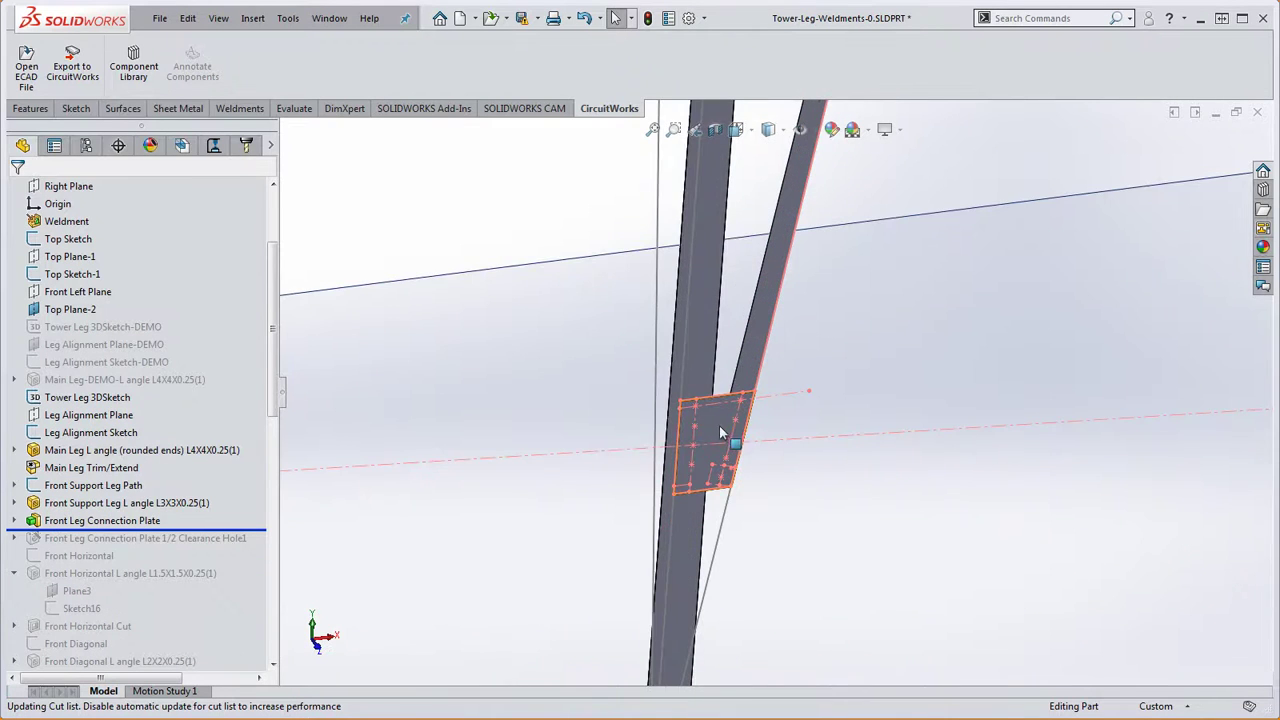
scroll(718, 430, down, 6)
scroll(844, 317, down, 1)
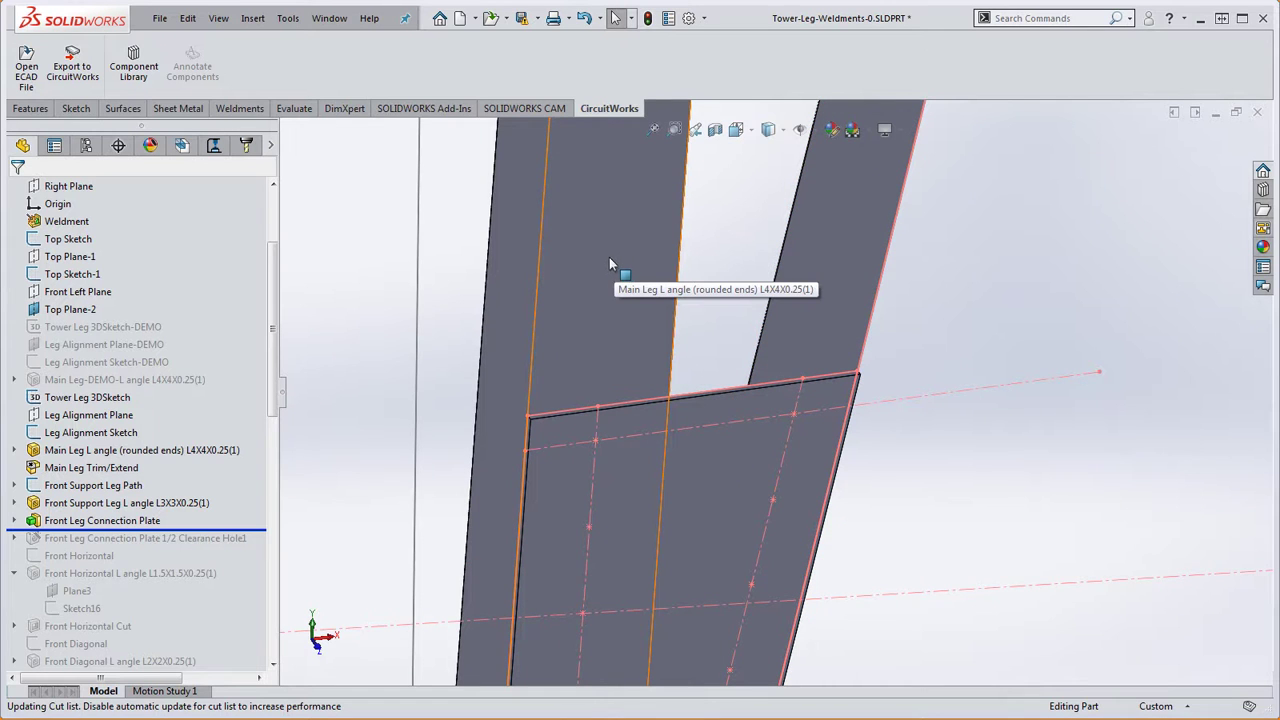
scroll(611, 262, up, 4)
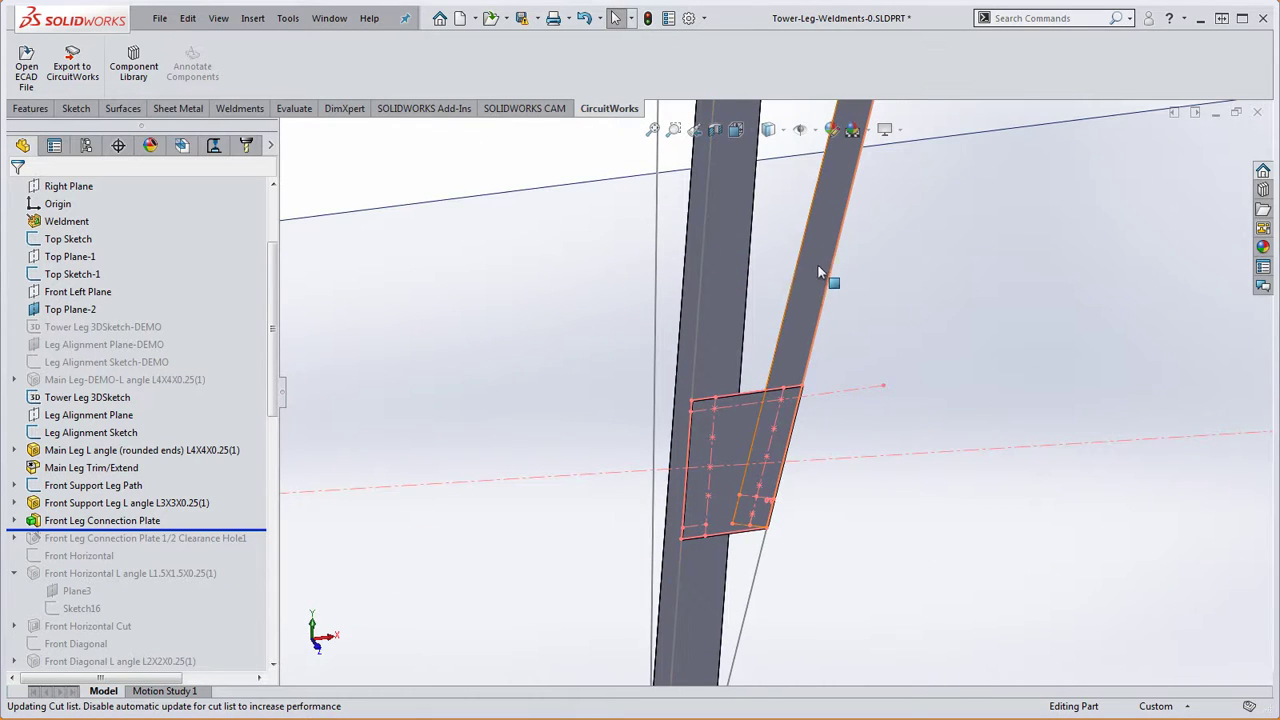
scroll(837, 357, up, 5)
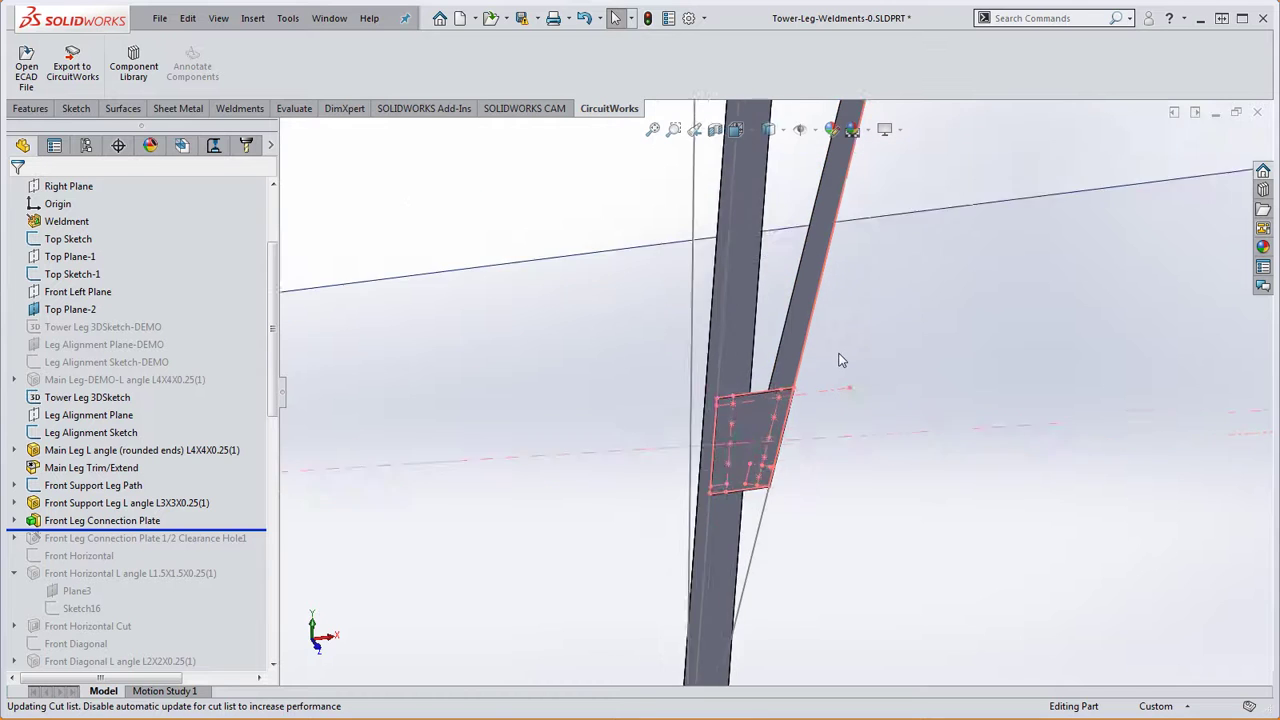
scroll(778, 383, down, 5)
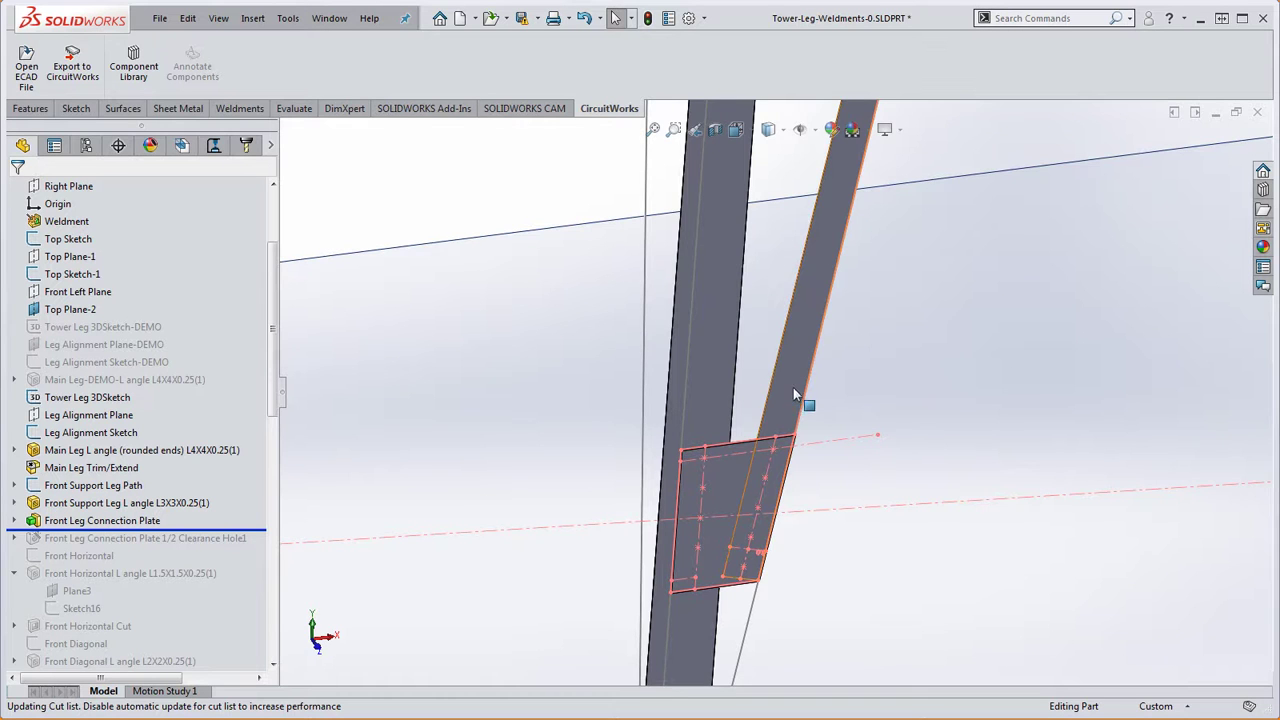
scroll(795, 388, down, 3)
scroll(796, 389, up, 4)
scroll(794, 386, down, 2)
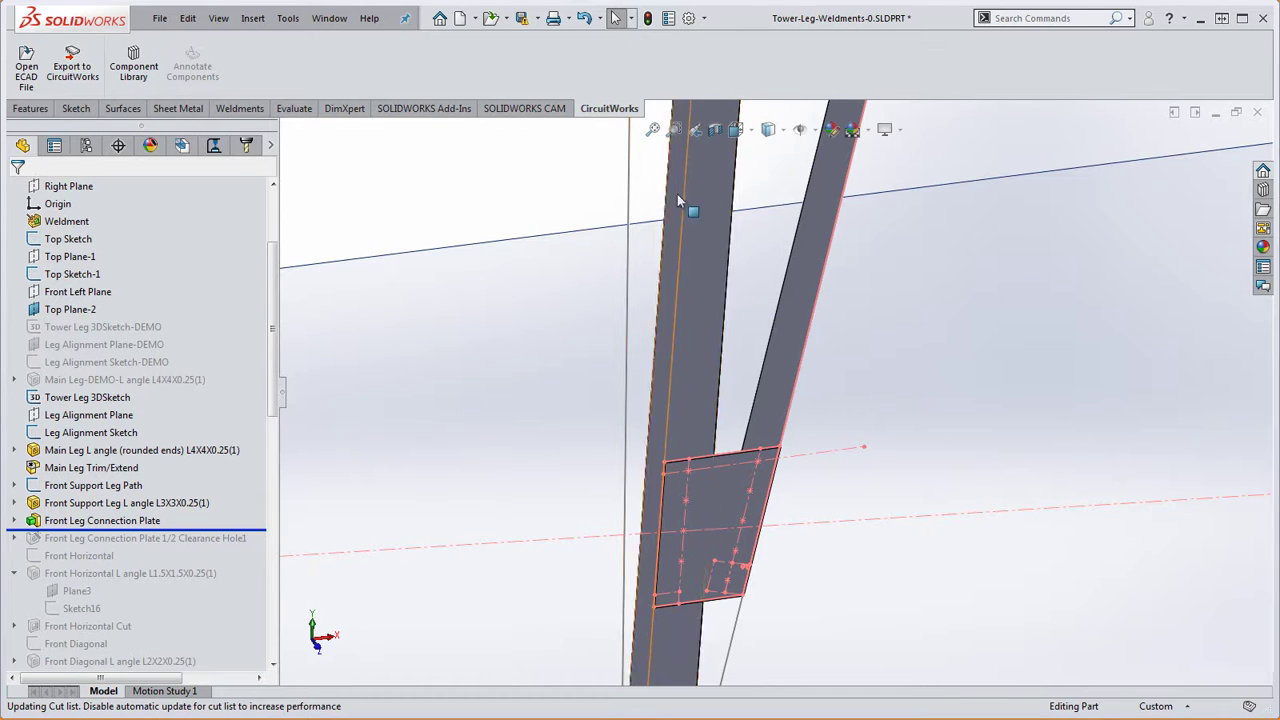
scroll(806, 272, up, 1)
scroll(806, 272, up, 2)
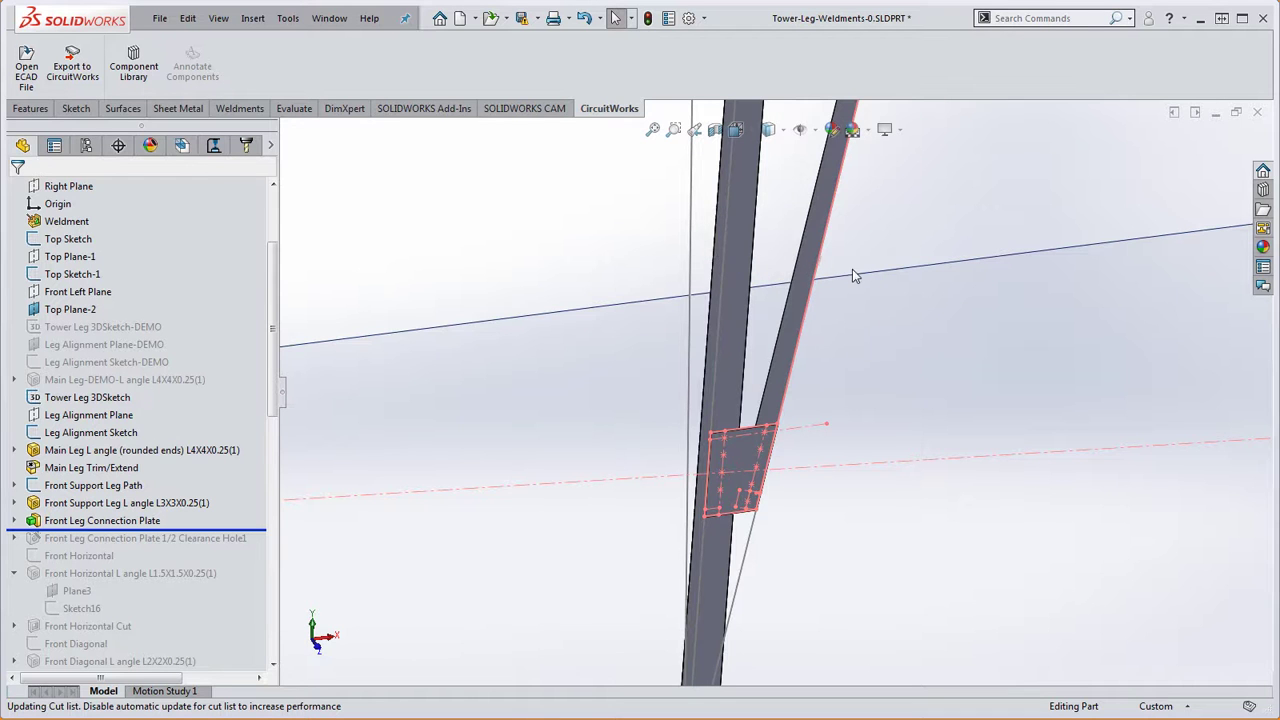
scroll(786, 544, down, 2)
scroll(781, 491, down, 3)
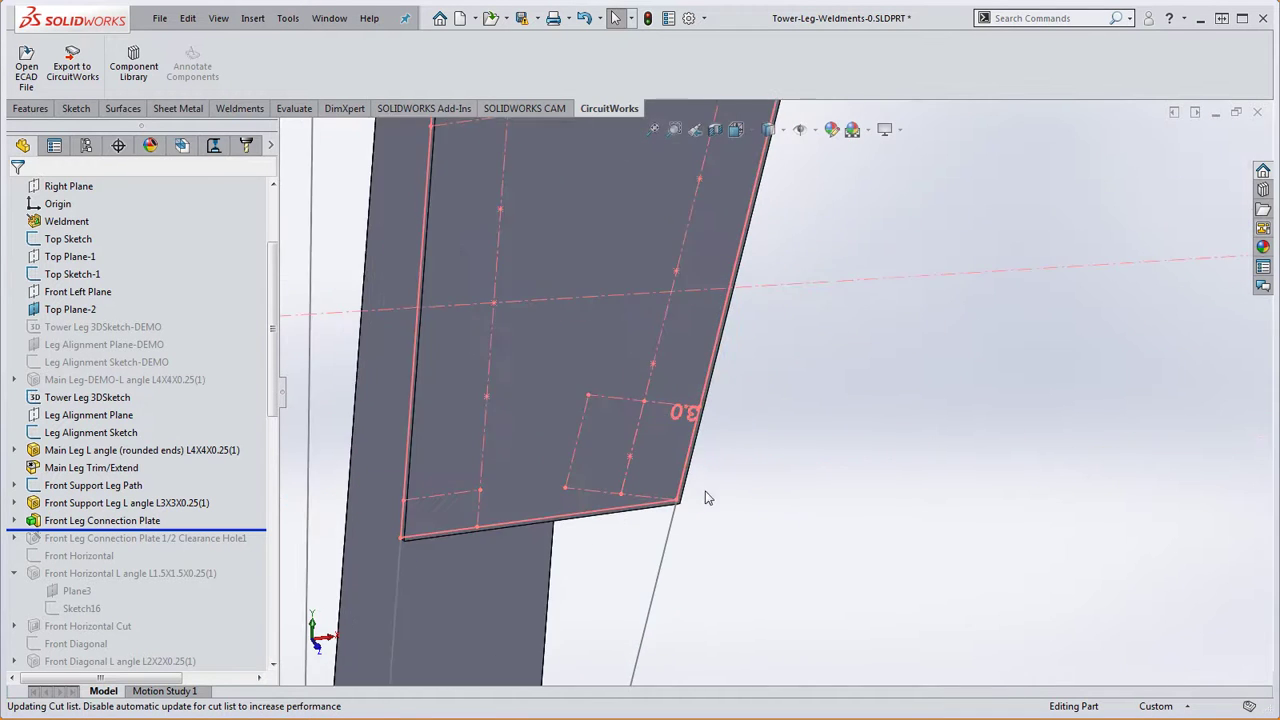
Step: Inspect the connection plate's lower corner against the front support leg's end and the 3D sketch lines along the whole leg
middle_drag(706, 494, 618, 494)
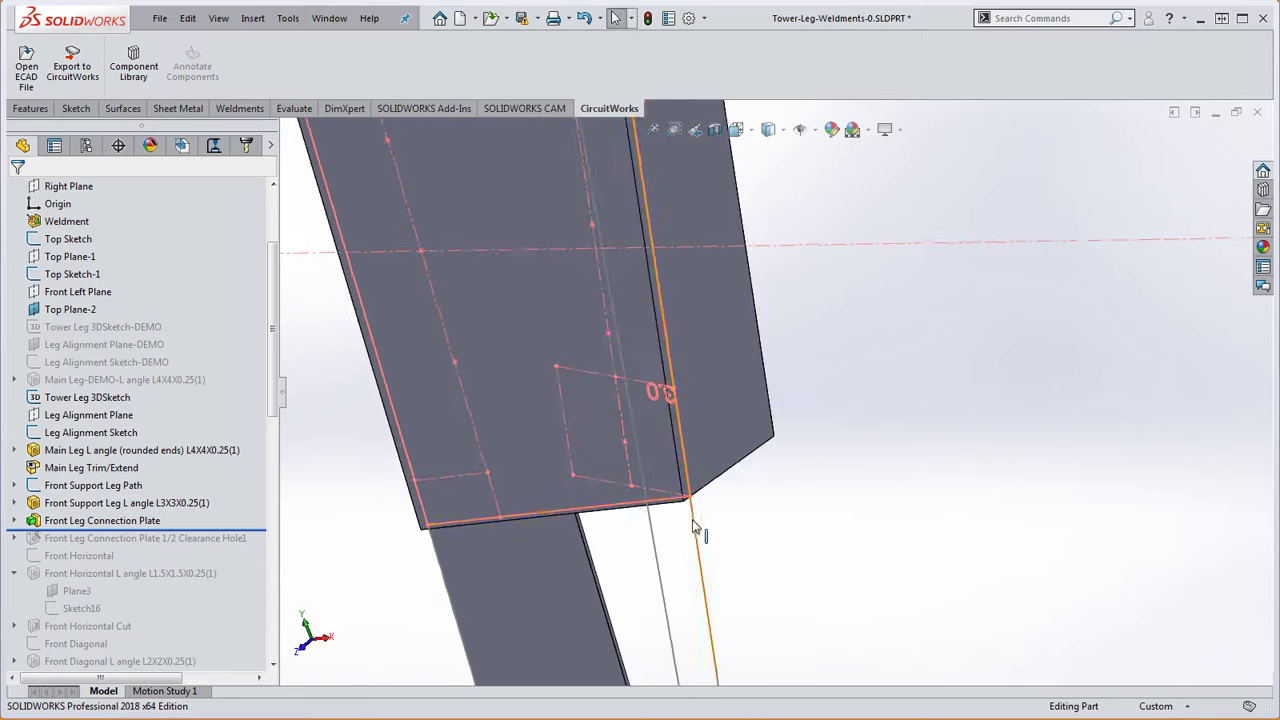
scroll(782, 400, down, 4)
scroll(780, 390, down, 4)
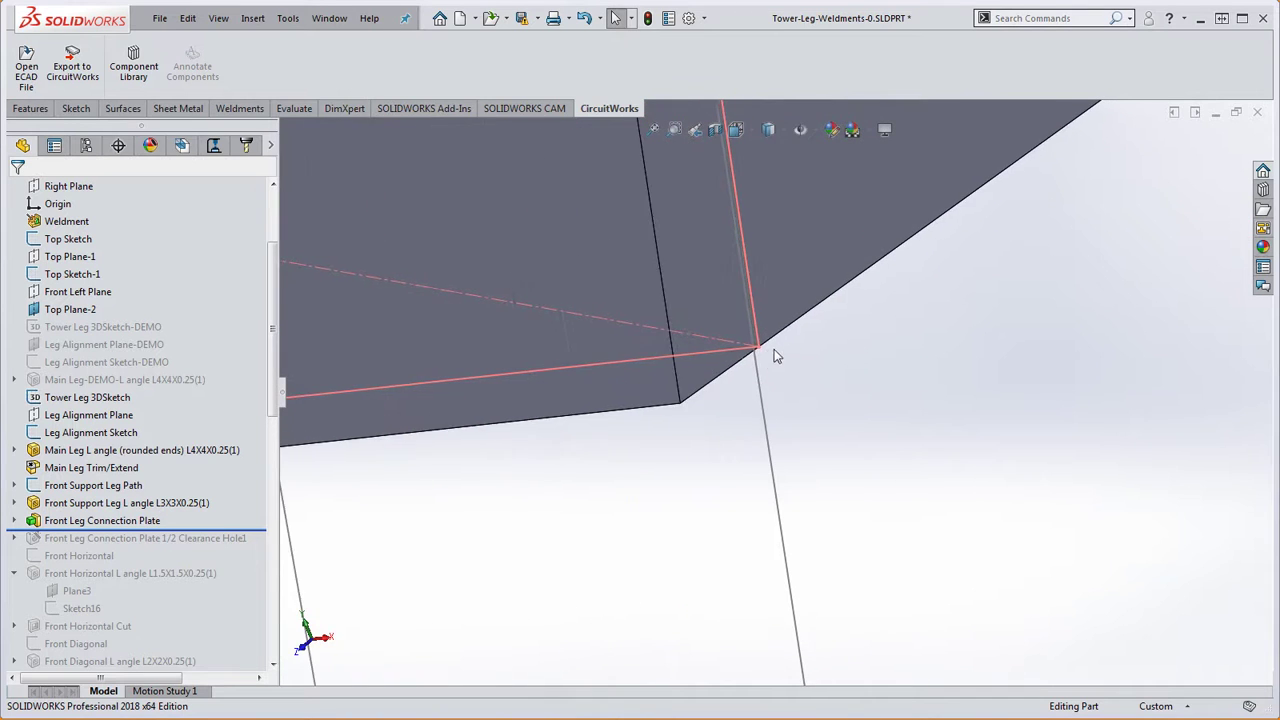
scroll(786, 395, up, 5)
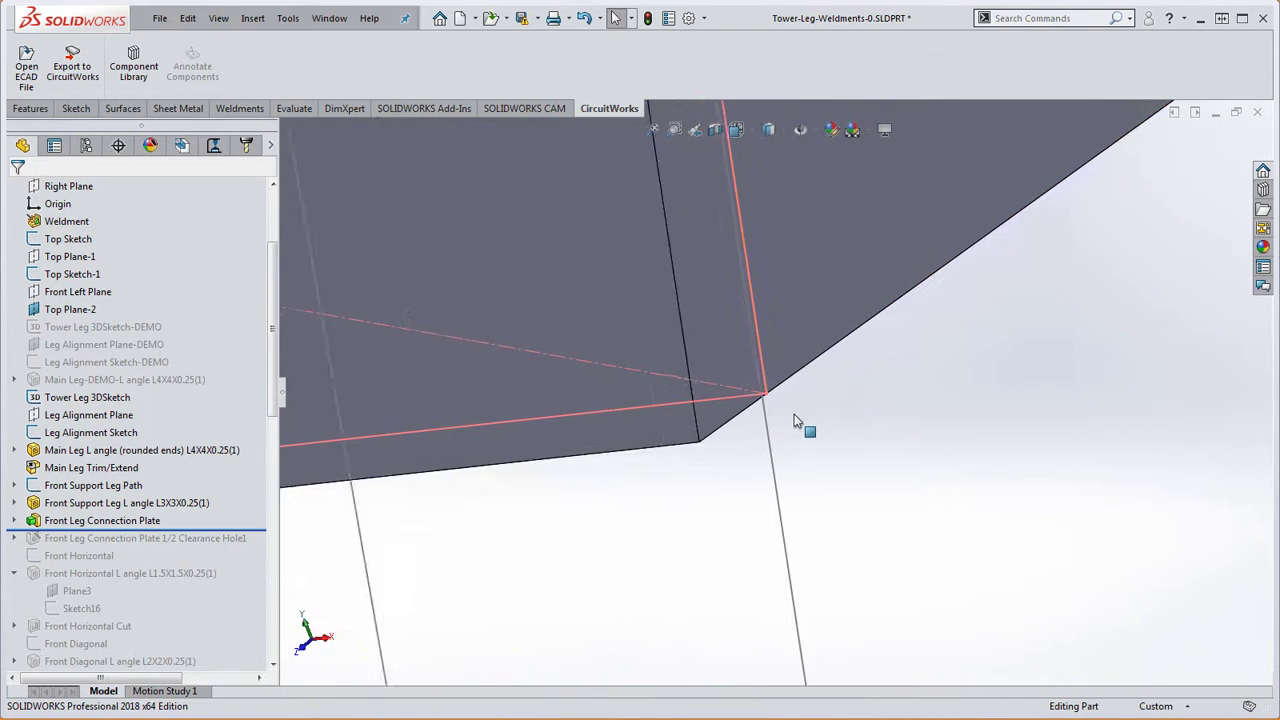
middle_drag(801, 412, 732, 428)
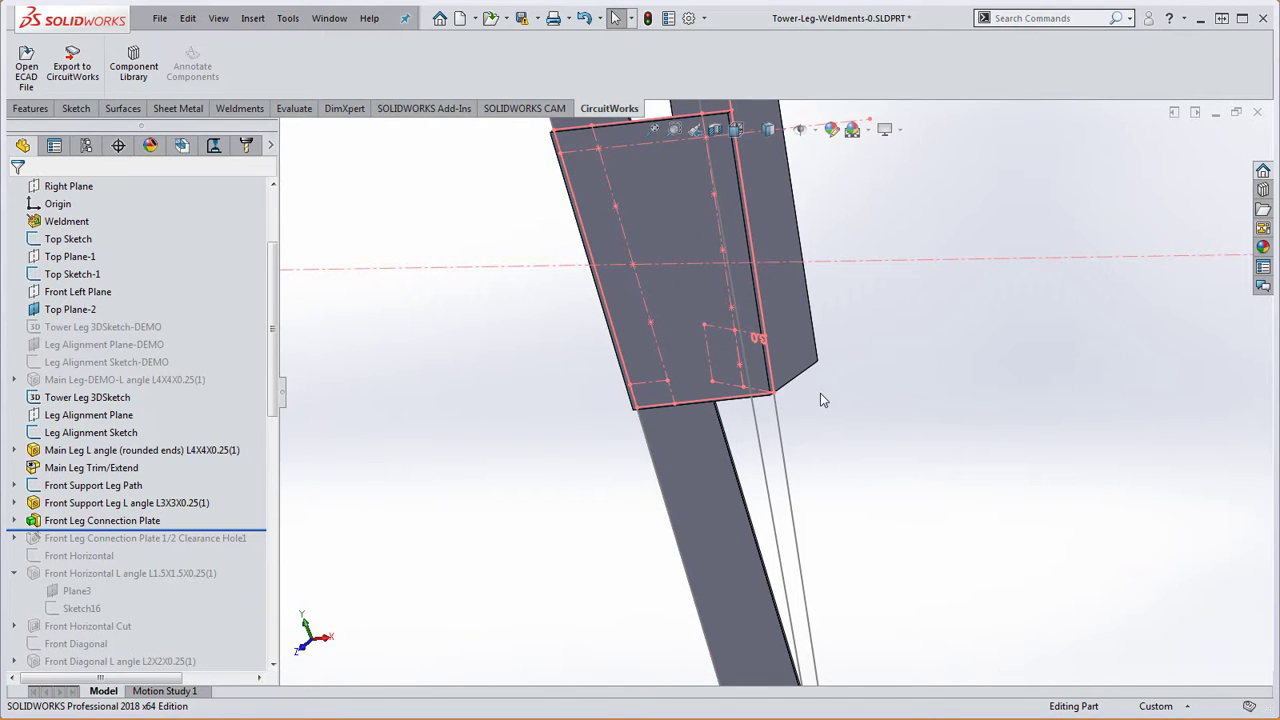
scroll(845, 386, up, 8)
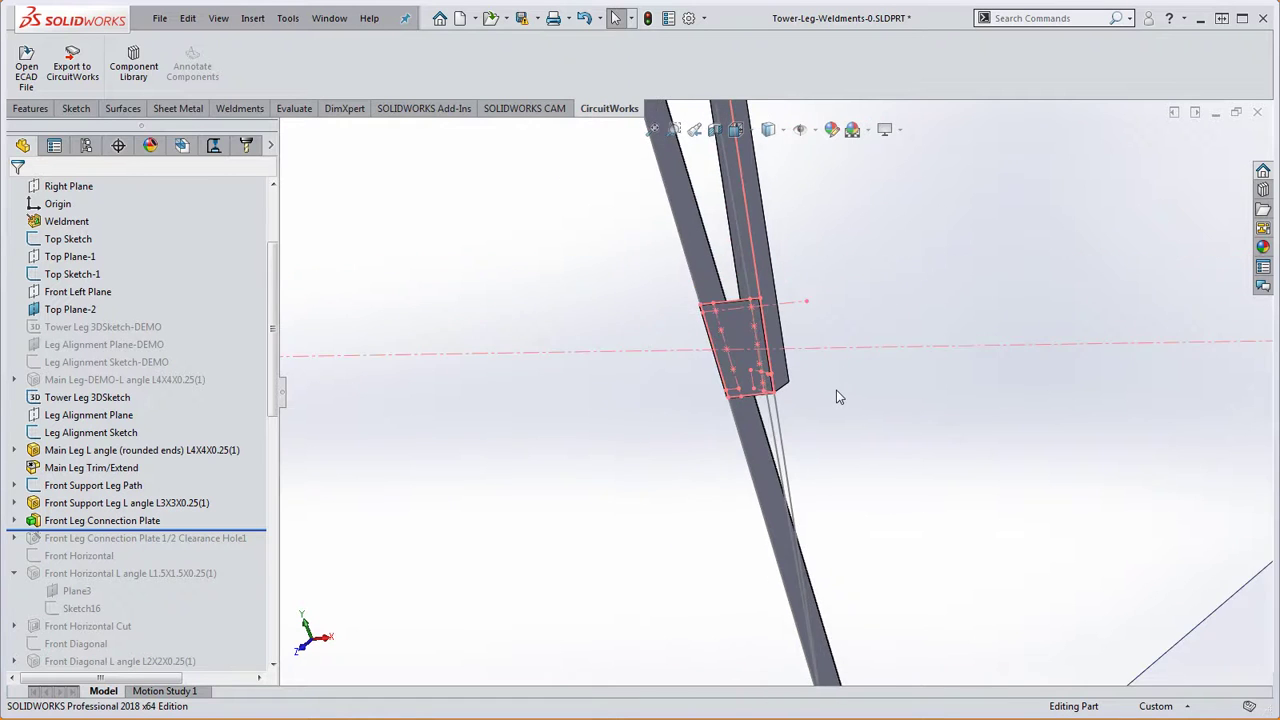
scroll(805, 330, down, 2)
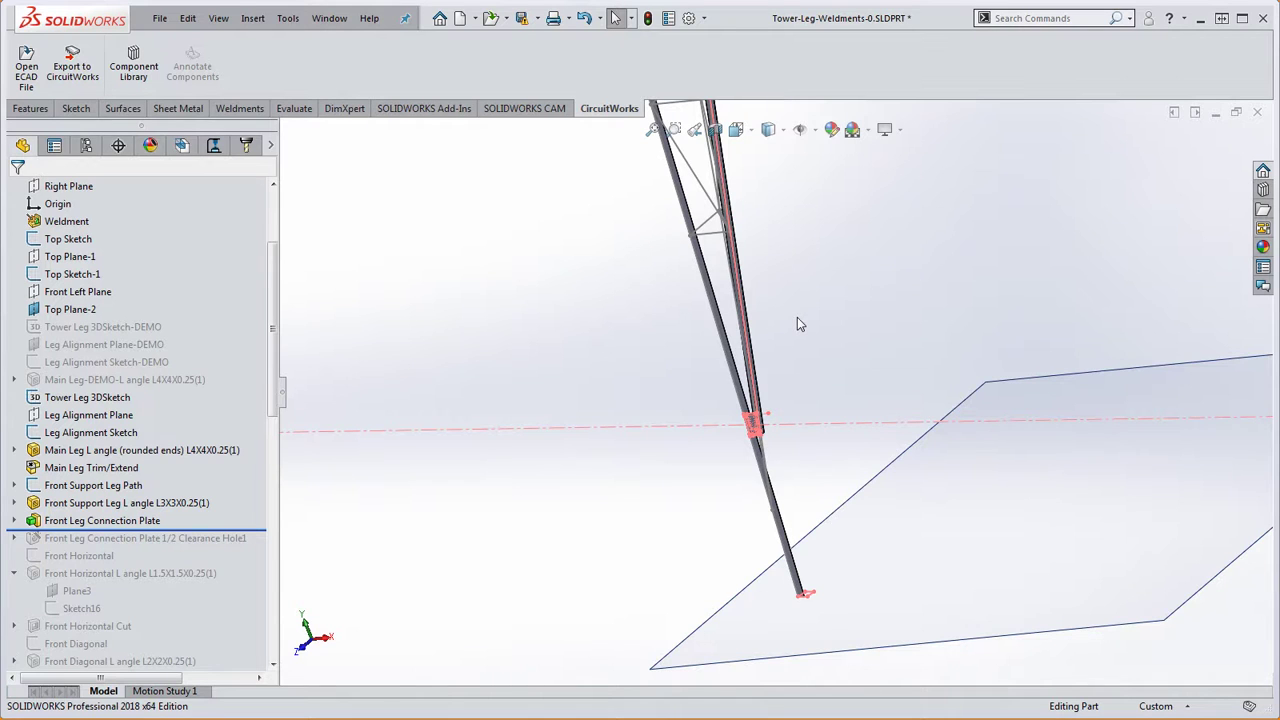
scroll(776, 305, up, 6)
middle_drag(756, 282, 820, 197)
middle_drag(797, 188, 790, 218)
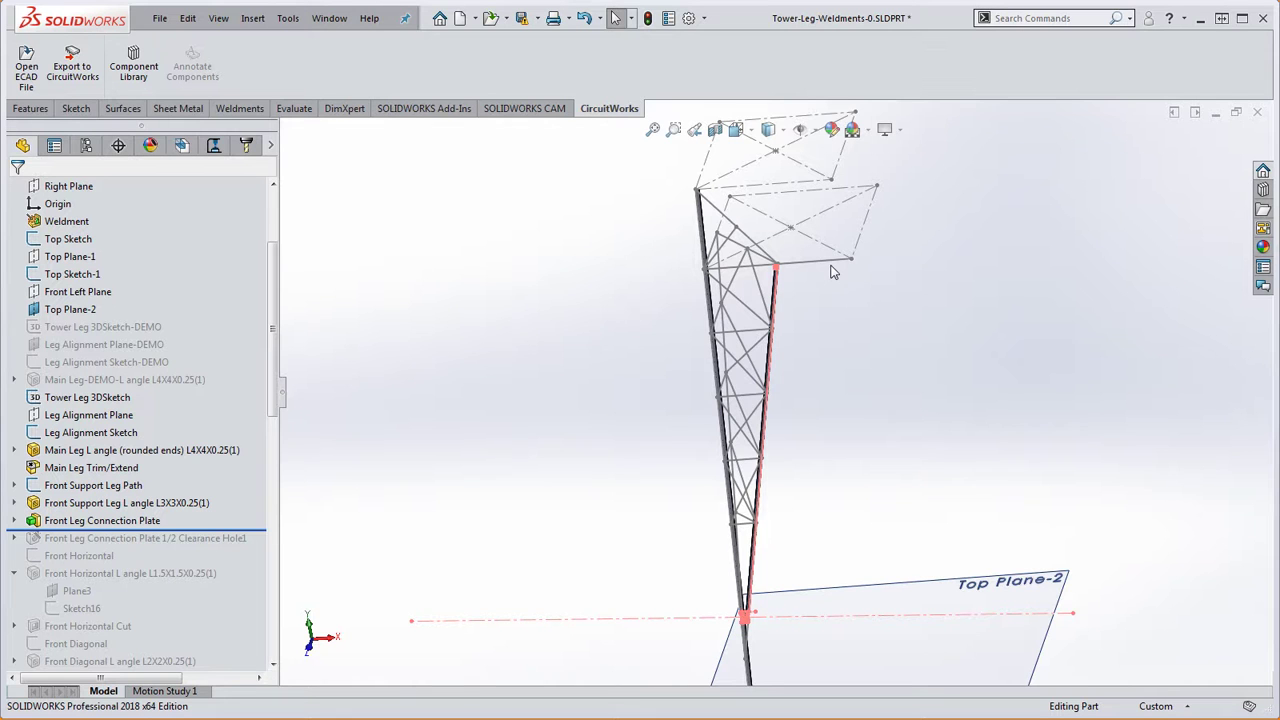
Step: Roll the leg part's feature history forward to just after Front Horizontal Top-1 Trim/Extend1
scroll(771, 510, down, 5)
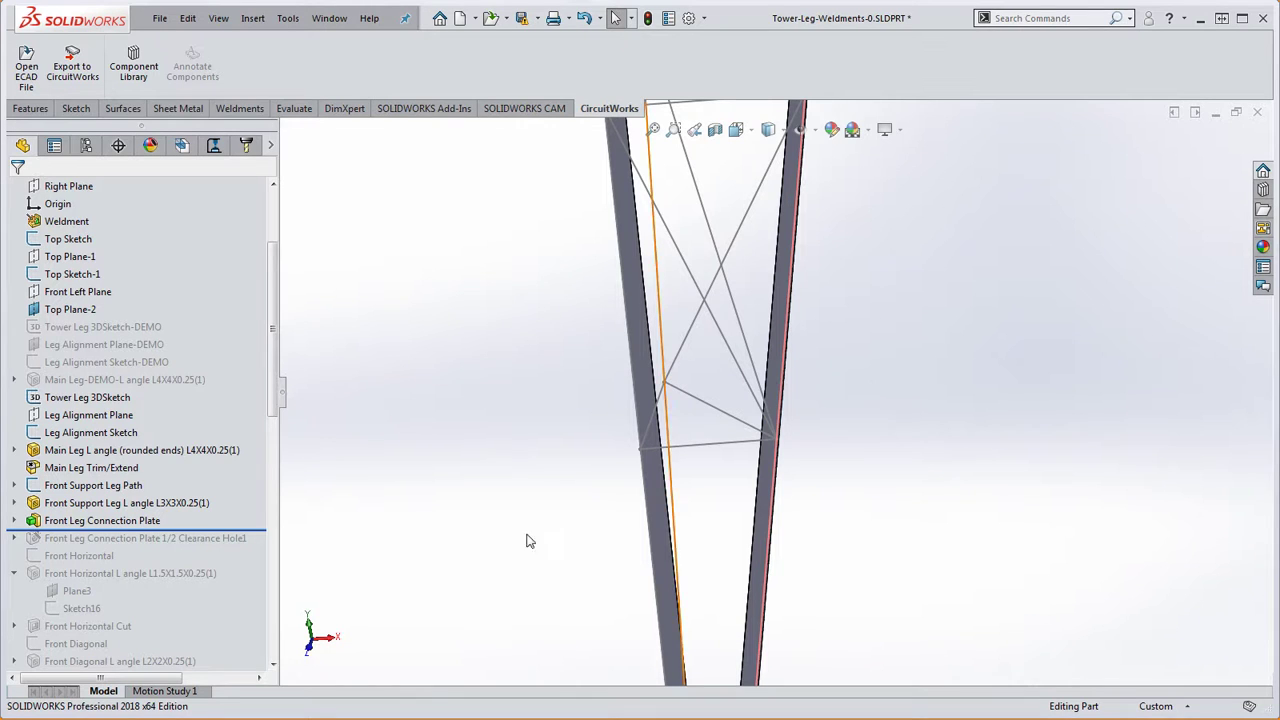
right_click(252, 531)
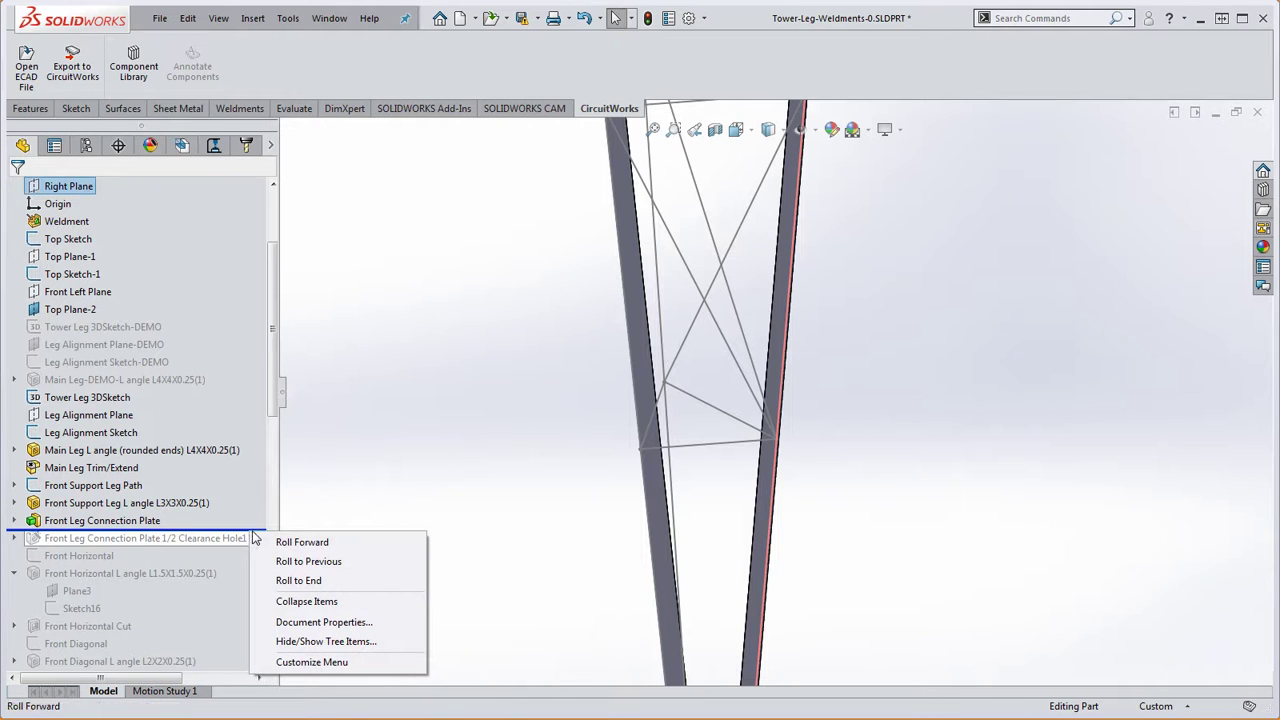
click(257, 528)
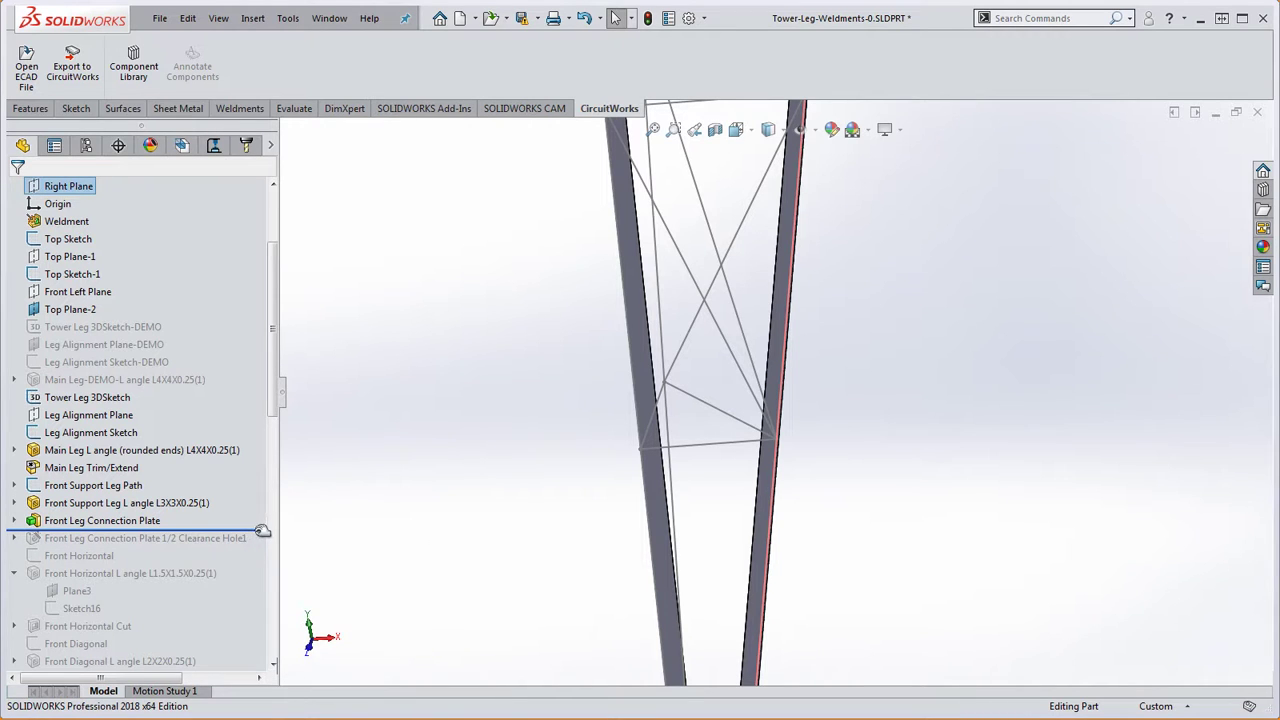
drag(262, 530, 249, 608)
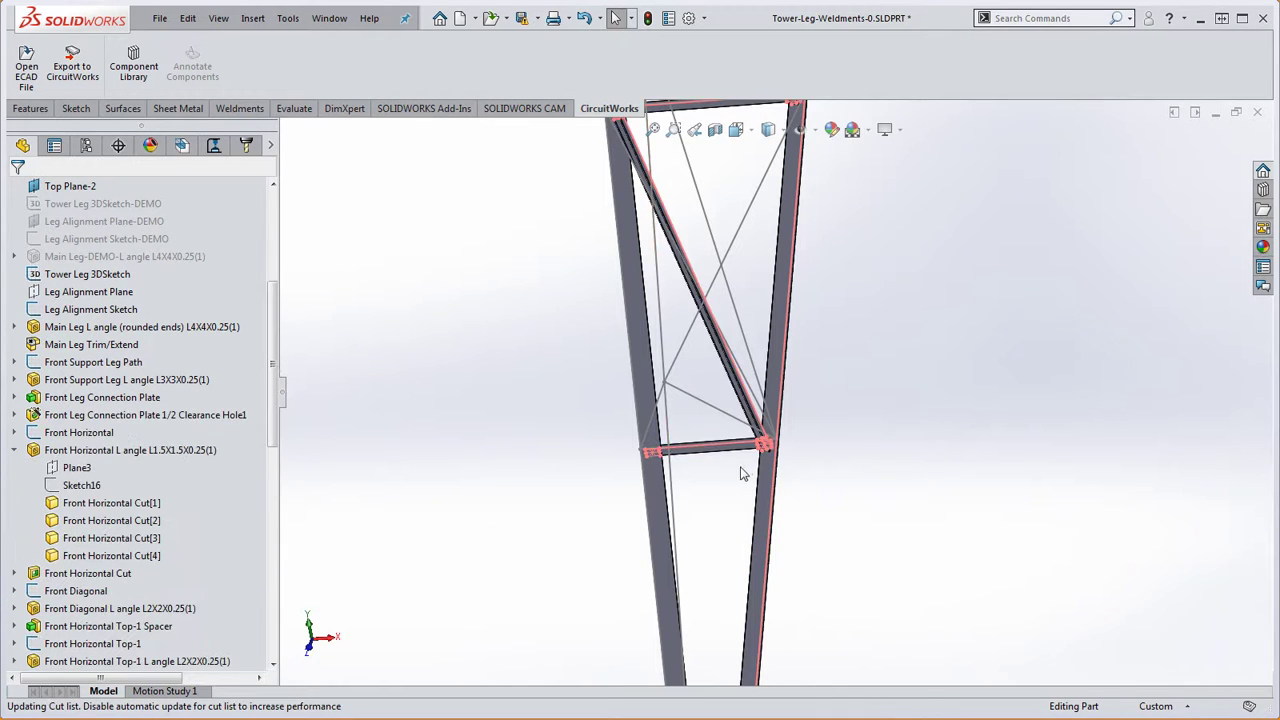
Step: Open the Front Horizontal sketch behind the lowest L1.5X1.5X0.25 horizontal angle for editing
scroll(743, 474, down, 6)
ctrl+middle_drag(727, 422, 800, 387)
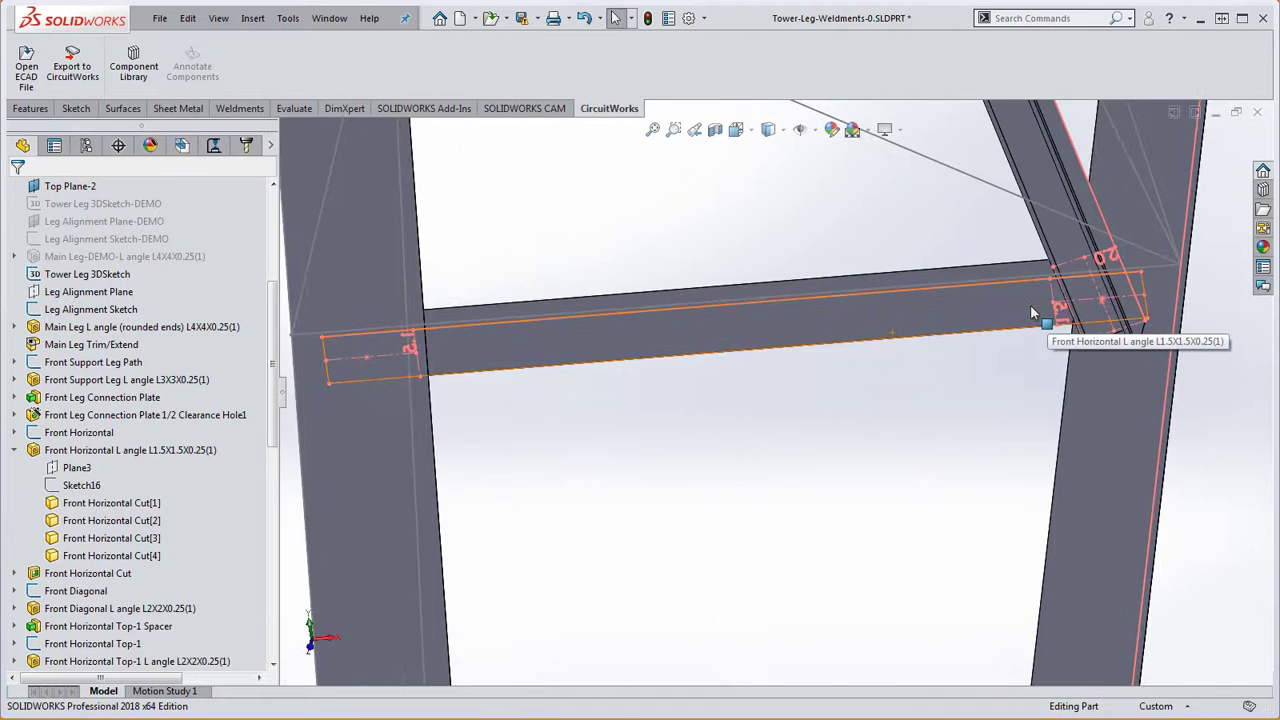
scroll(1027, 306, down, 2)
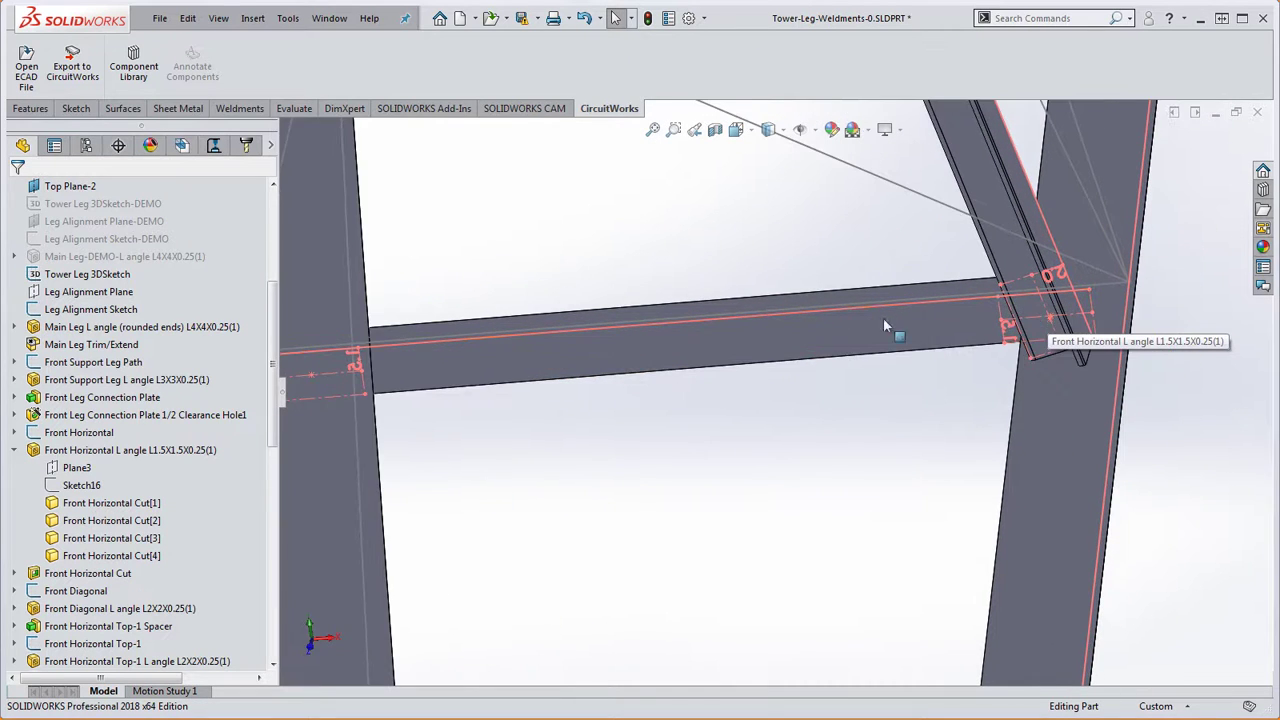
right_click(774, 317)
click(790, 279)
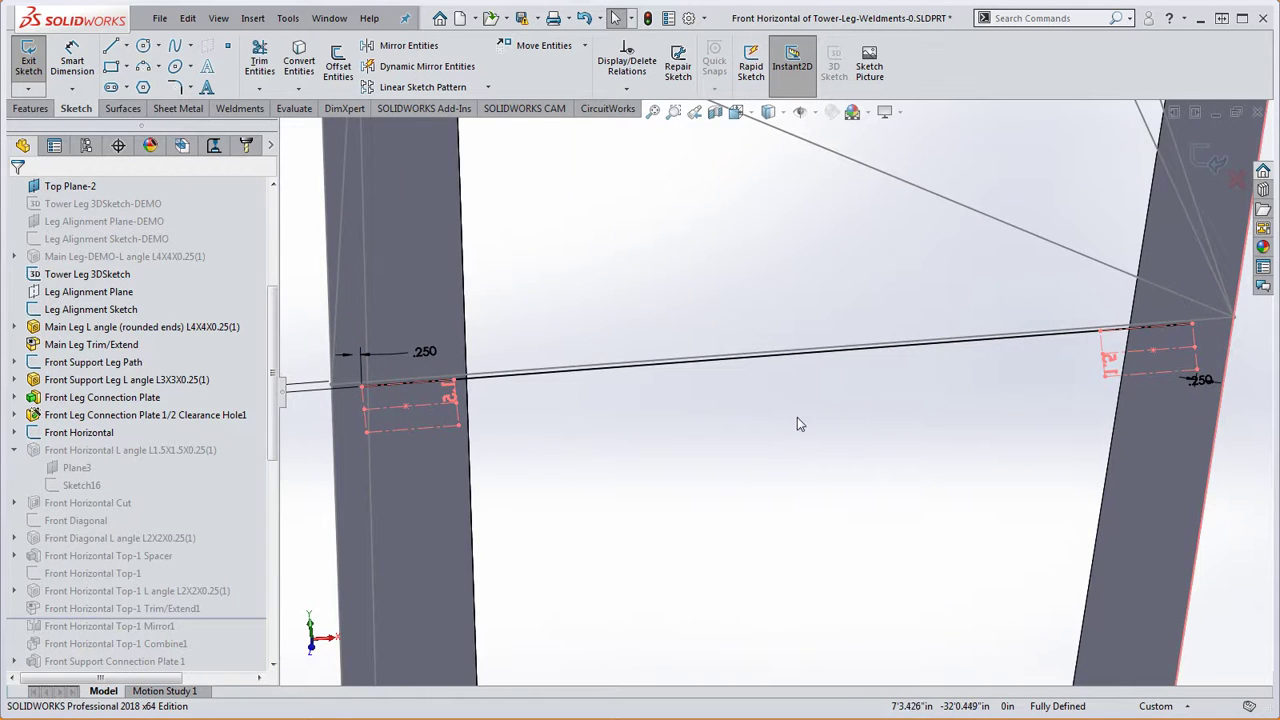
Step: Examine the Front Horizontal sketch's offset dimensions and end layout rectangle on the main leg from front and back, and exit the sketch
scroll(589, 434, down, 3)
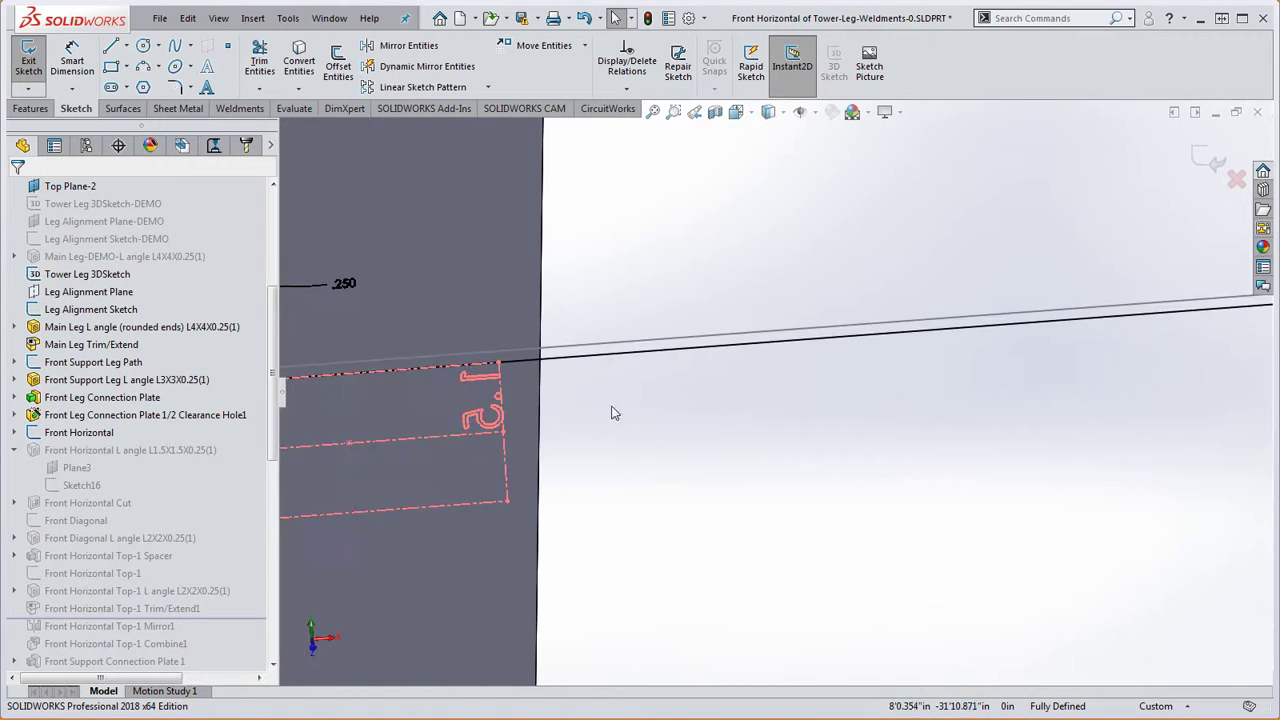
scroll(722, 366, up, 3)
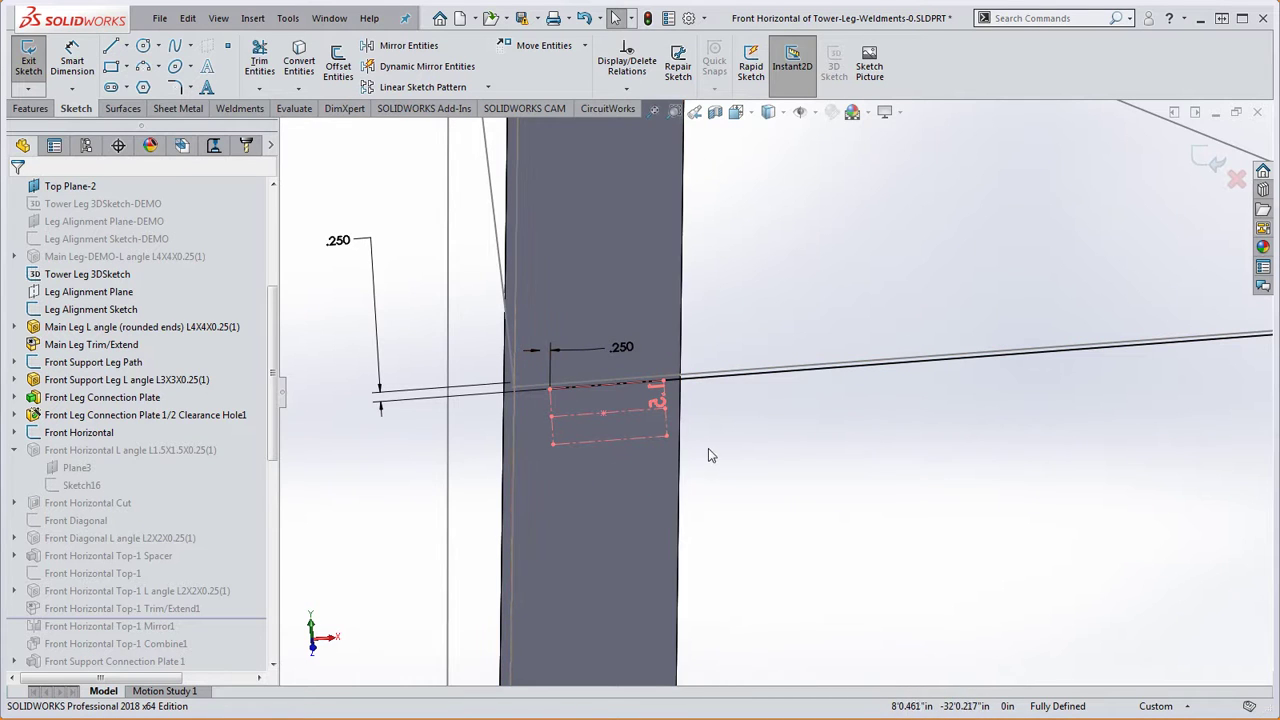
scroll(585, 398, down, 1)
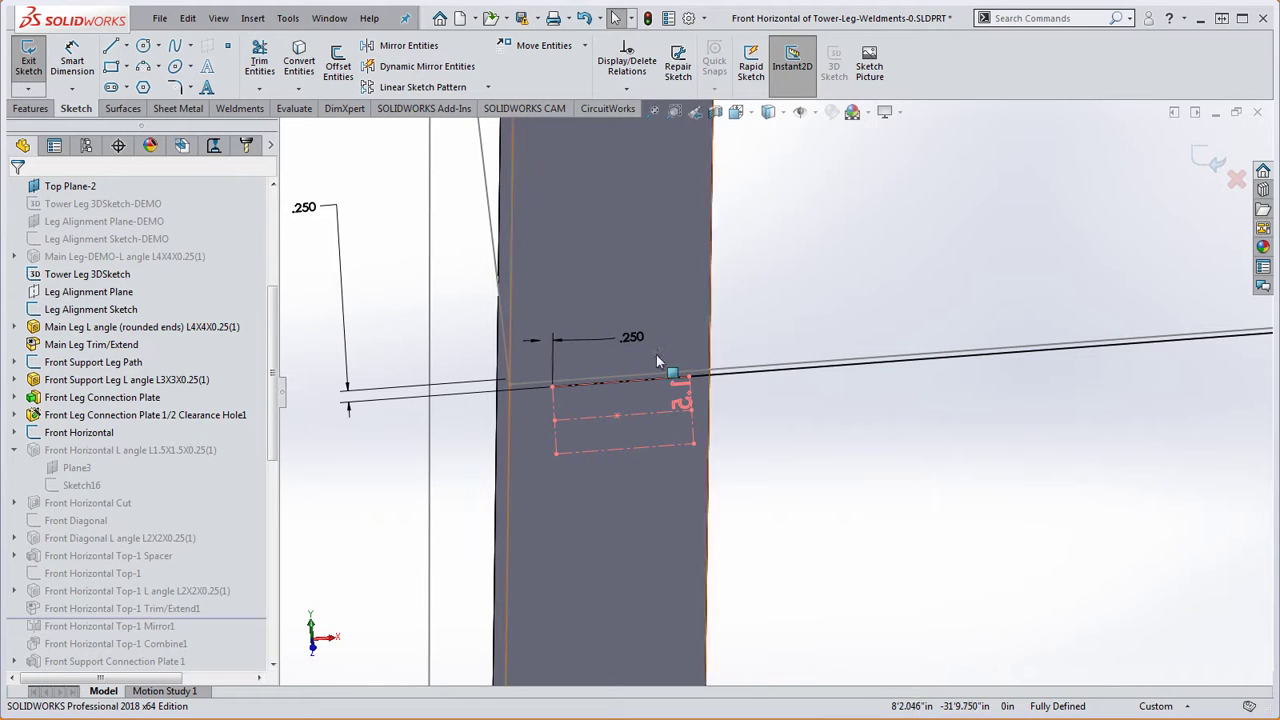
scroll(766, 390, up, 2)
scroll(781, 480, up, 3)
mouse_move(790, 473)
middle_down()
mouse_move(969, 443)
mouse_move(1050, 491)
mouse_move(1066, 543)
mouse_move(924, 447)
middle_up()
scroll(734, 358, down, 5)
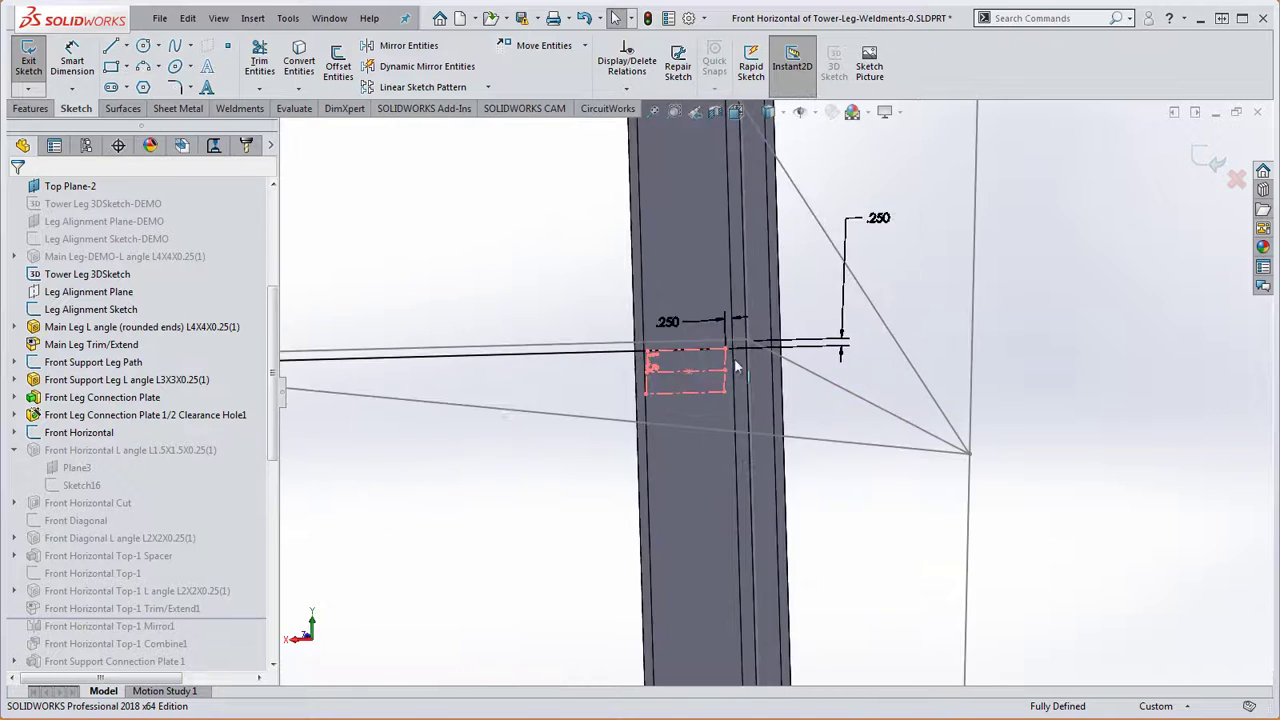
scroll(762, 360, down, 2)
scroll(866, 371, up, 5)
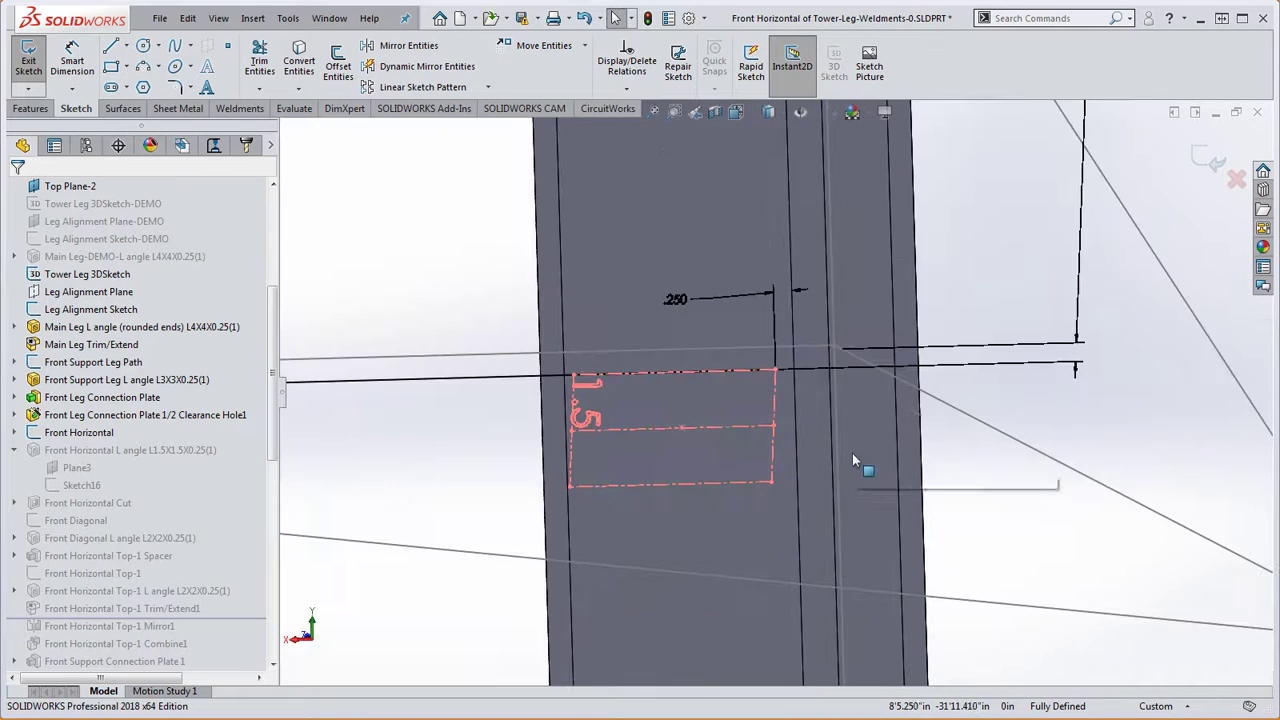
middle_drag(846, 459, 854, 459)
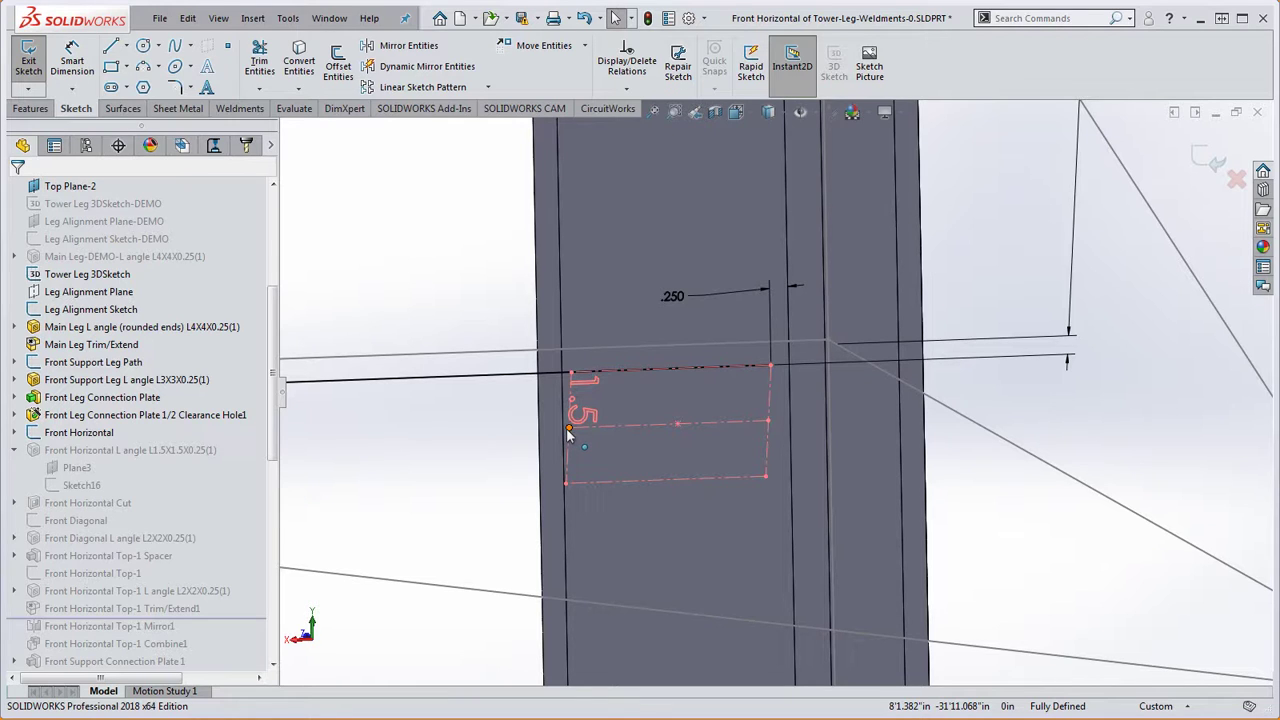
middle_drag(664, 377, 650, 398)
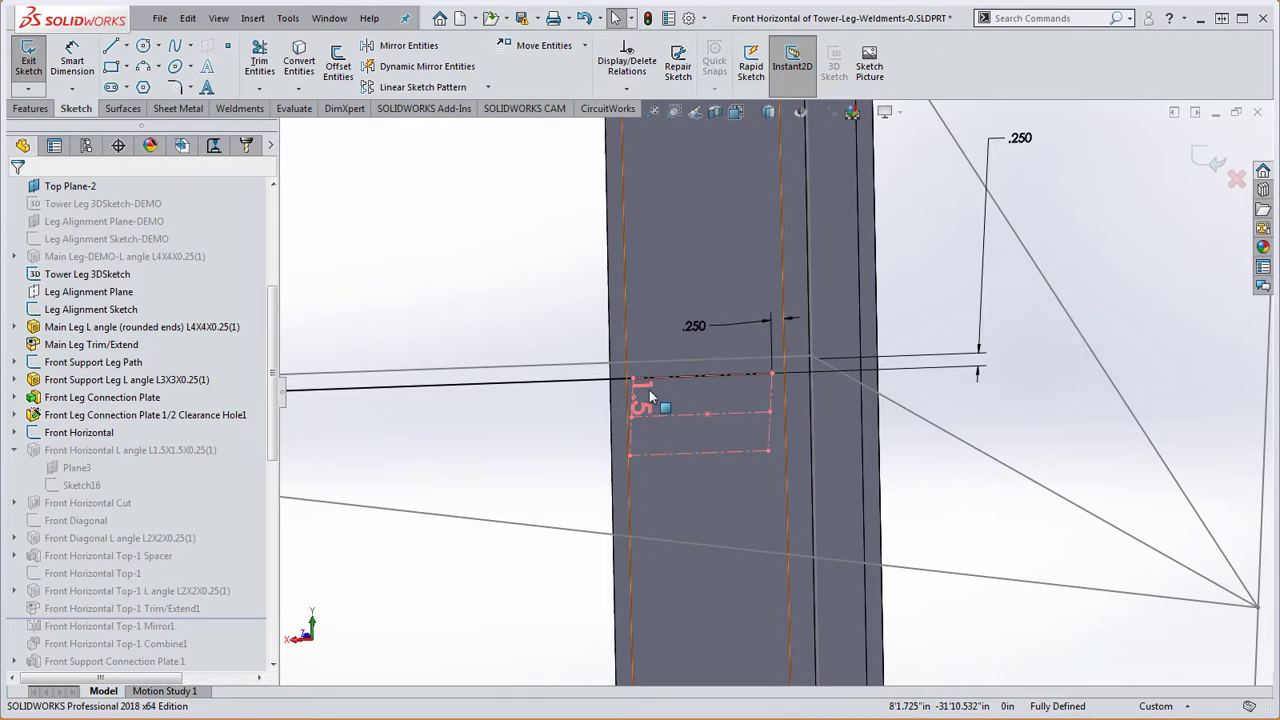
click(627, 425)
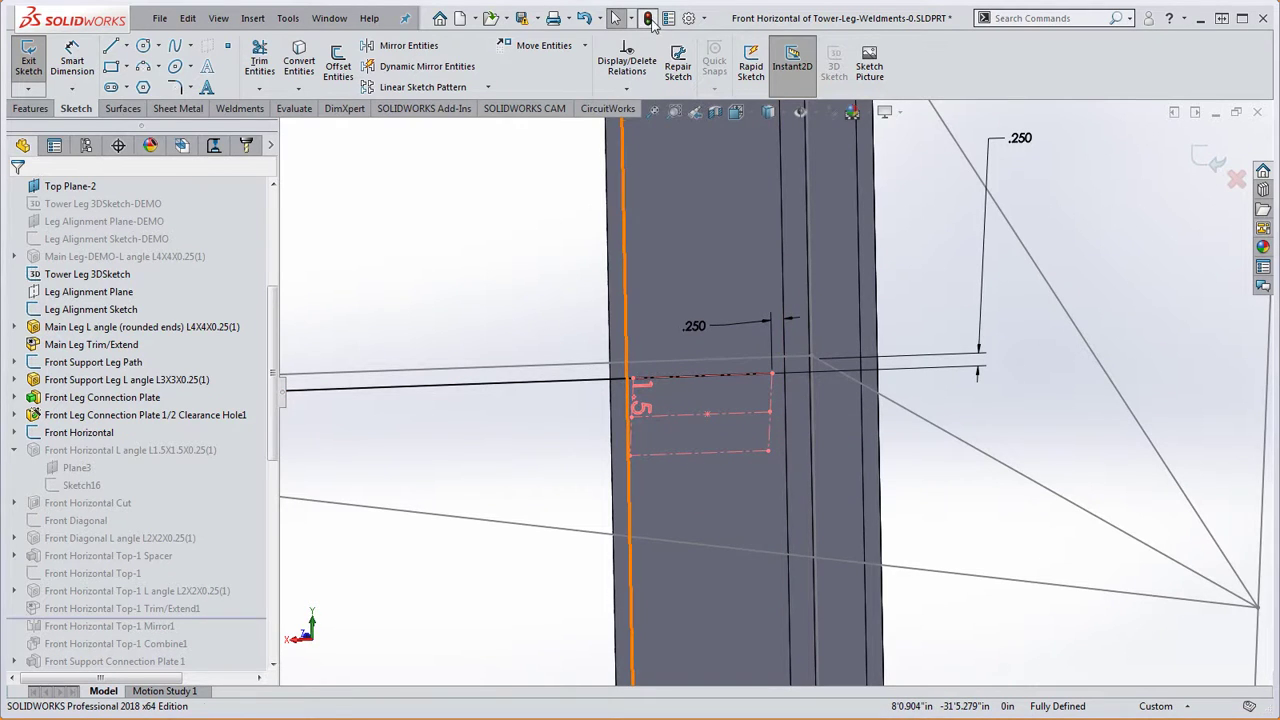
click(649, 19)
Step: Inspect both ends of the front horizontal angle, including its trimmed corner on the main leg and its overlap with the diagonal
mouse_move(694, 443)
middle_down()
mouse_move(728, 445)
mouse_move(722, 425)
middle_up()
scroll(717, 403, down, 3)
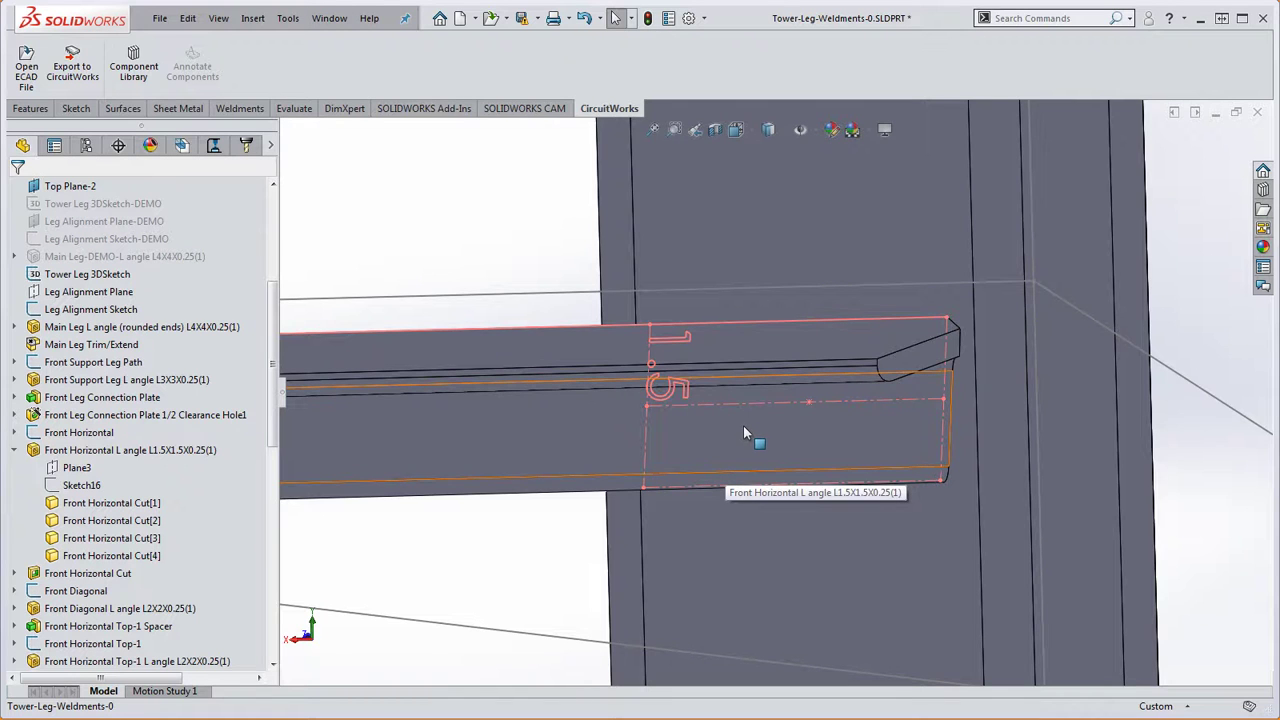
scroll(743, 425, up, 3)
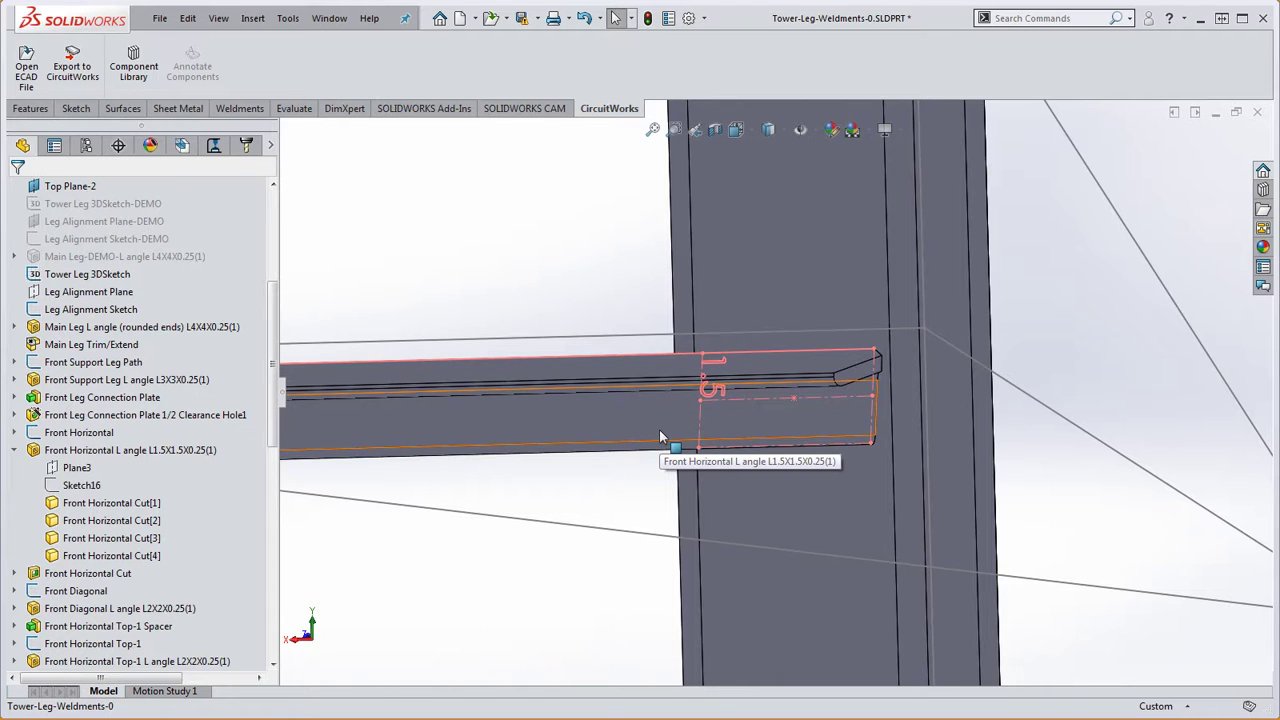
scroll(775, 420, up, 3)
scroll(727, 435, down, 3)
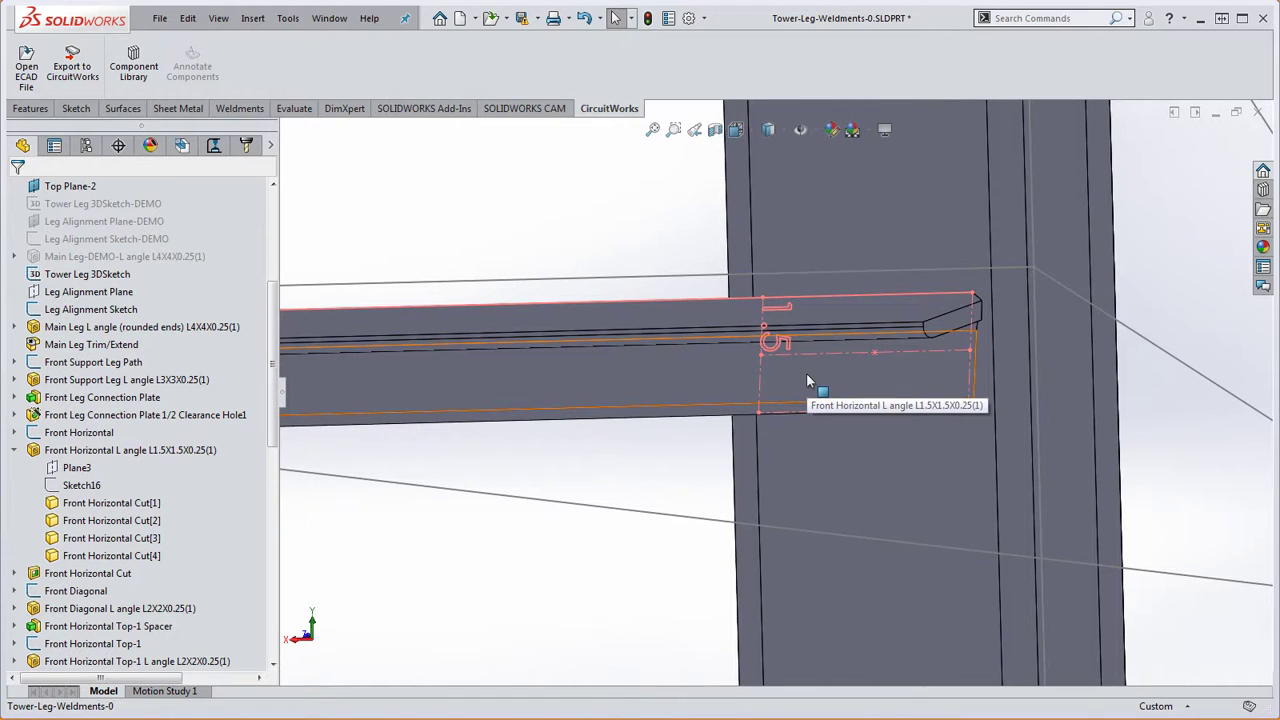
scroll(806, 373, up, 5)
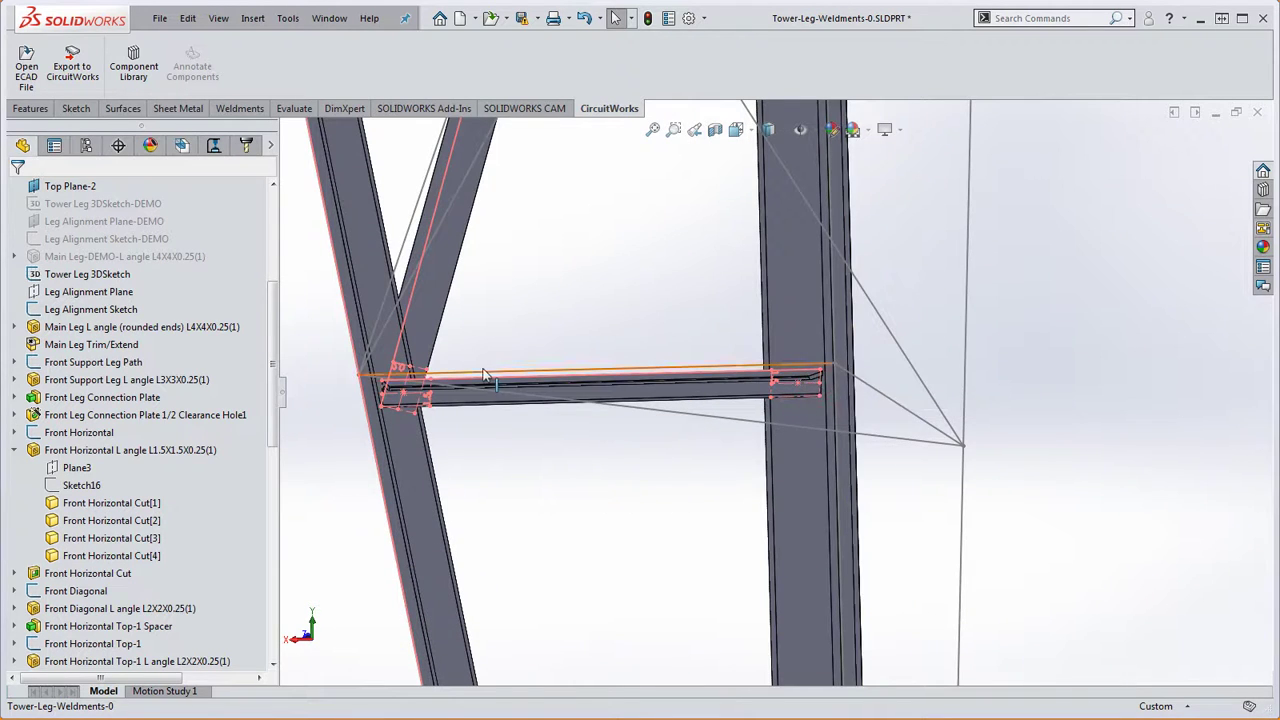
scroll(430, 398, down, 5)
middle_click(564, 430)
middle_drag(566, 436, 829, 491)
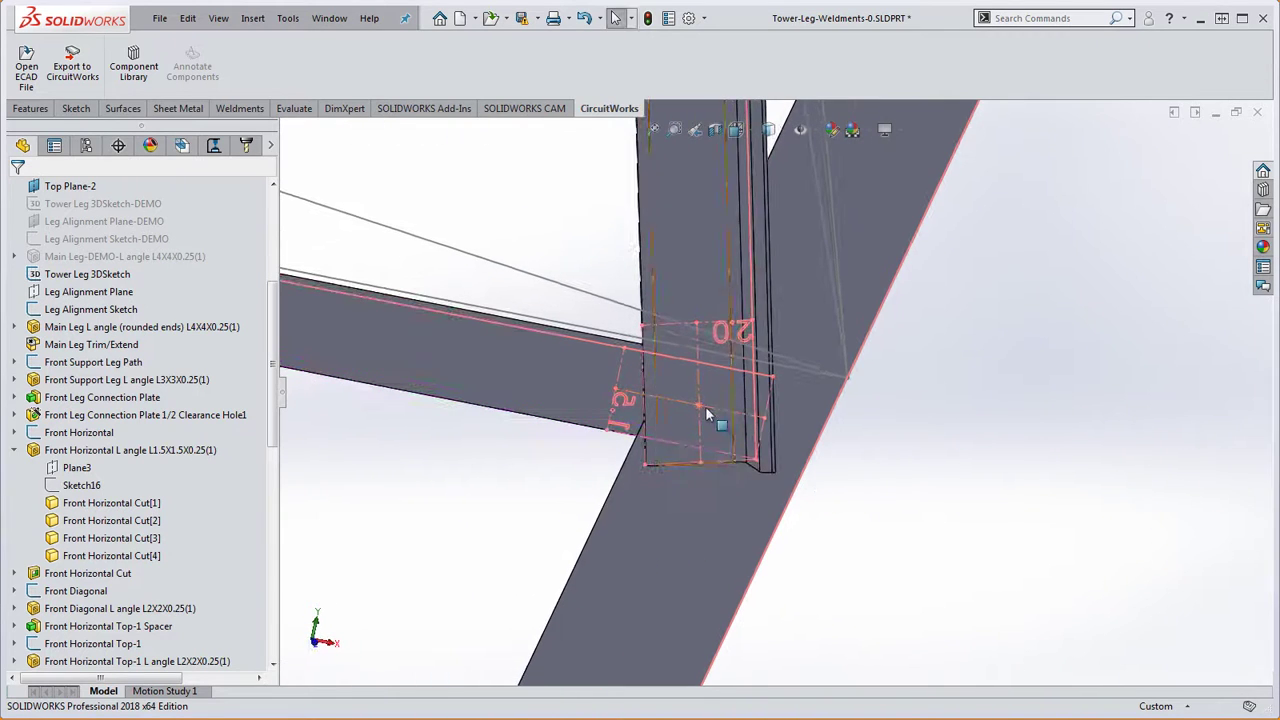
middle_drag(707, 414, 730, 425)
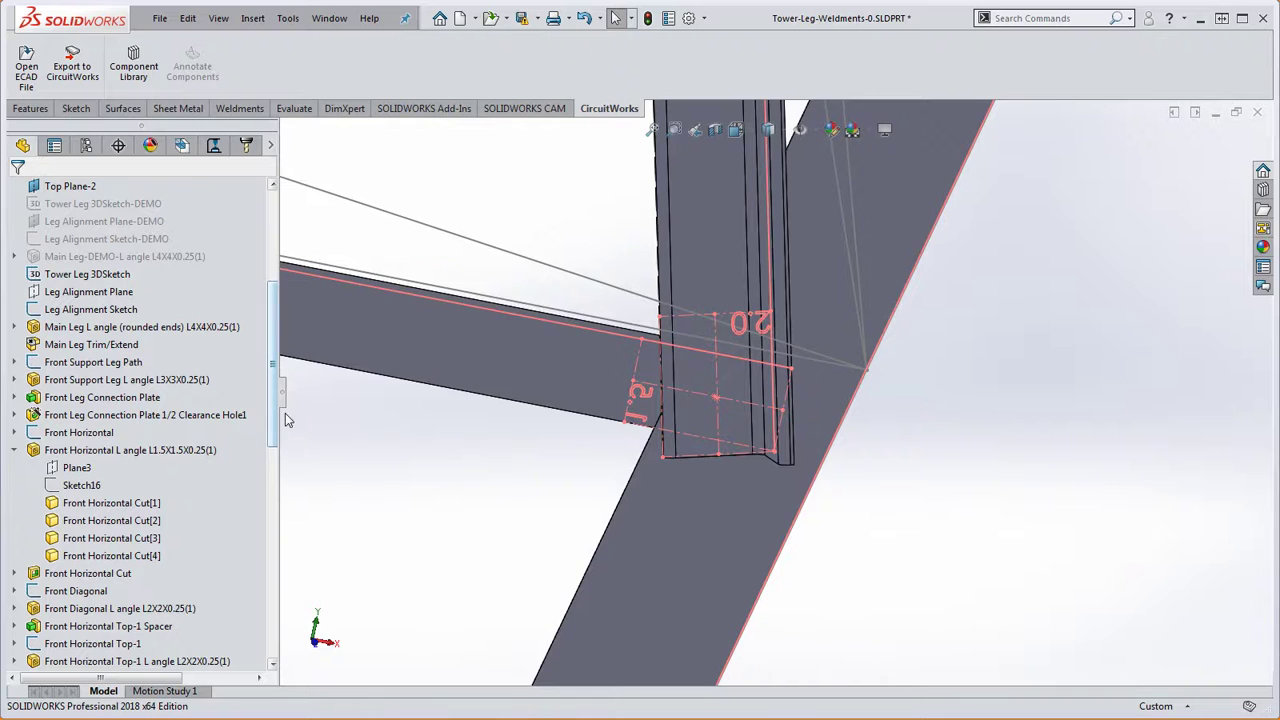
Step: Roll the leg part's feature history forward to the end
scroll(272, 430, down, 4)
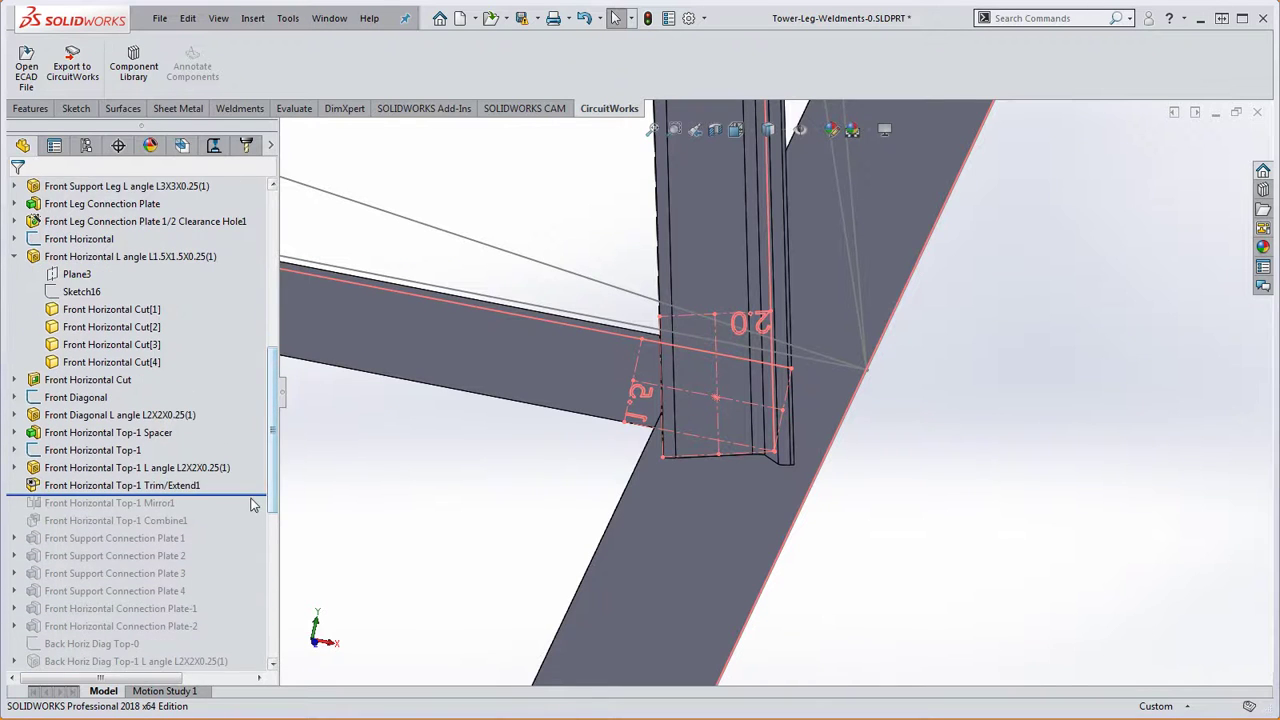
right_click(252, 494)
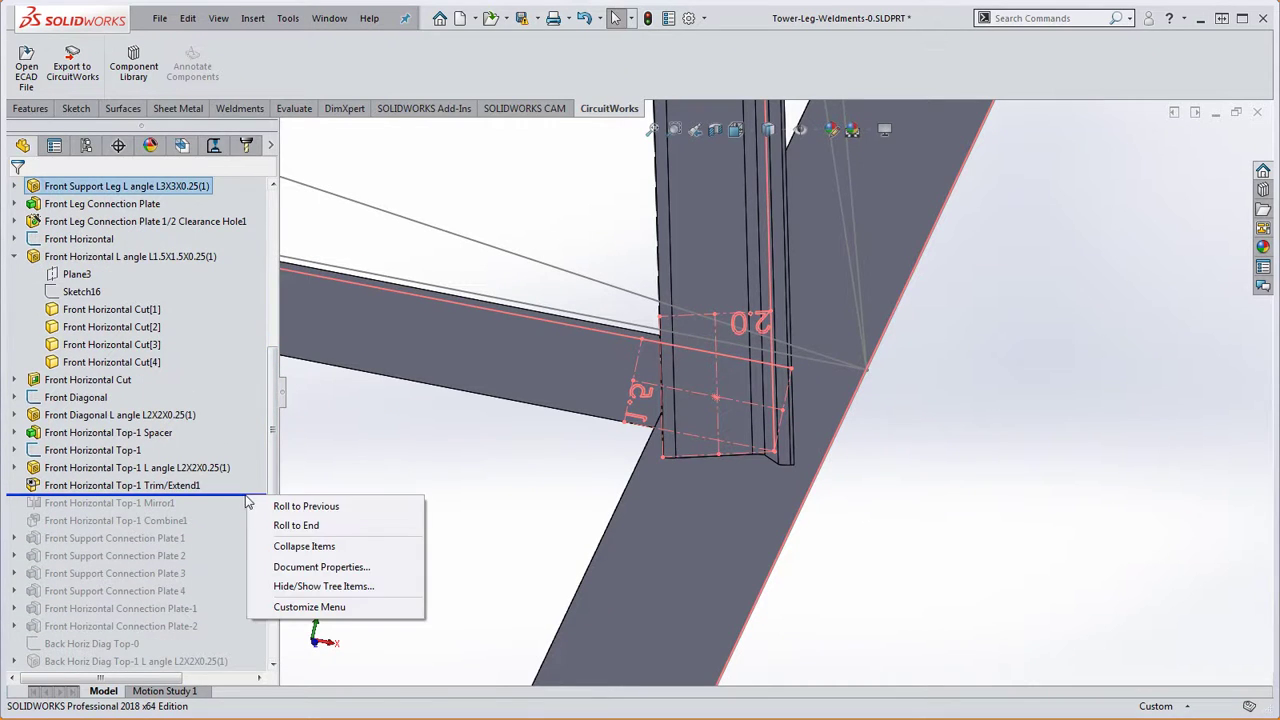
click(338, 528)
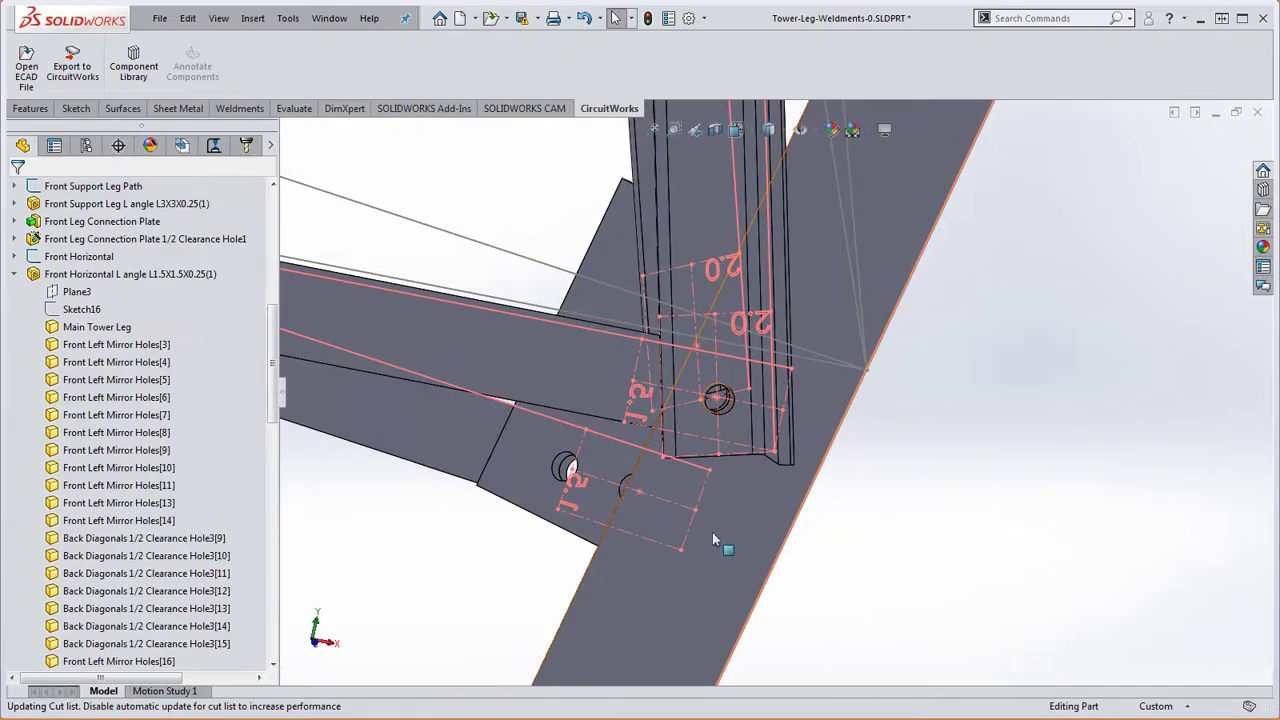
Step: Examine the shared bolt hole at the front support leg joint, the bent connection plate and the bracing members of the completed leg
middle_drag(712, 540, 752, 381)
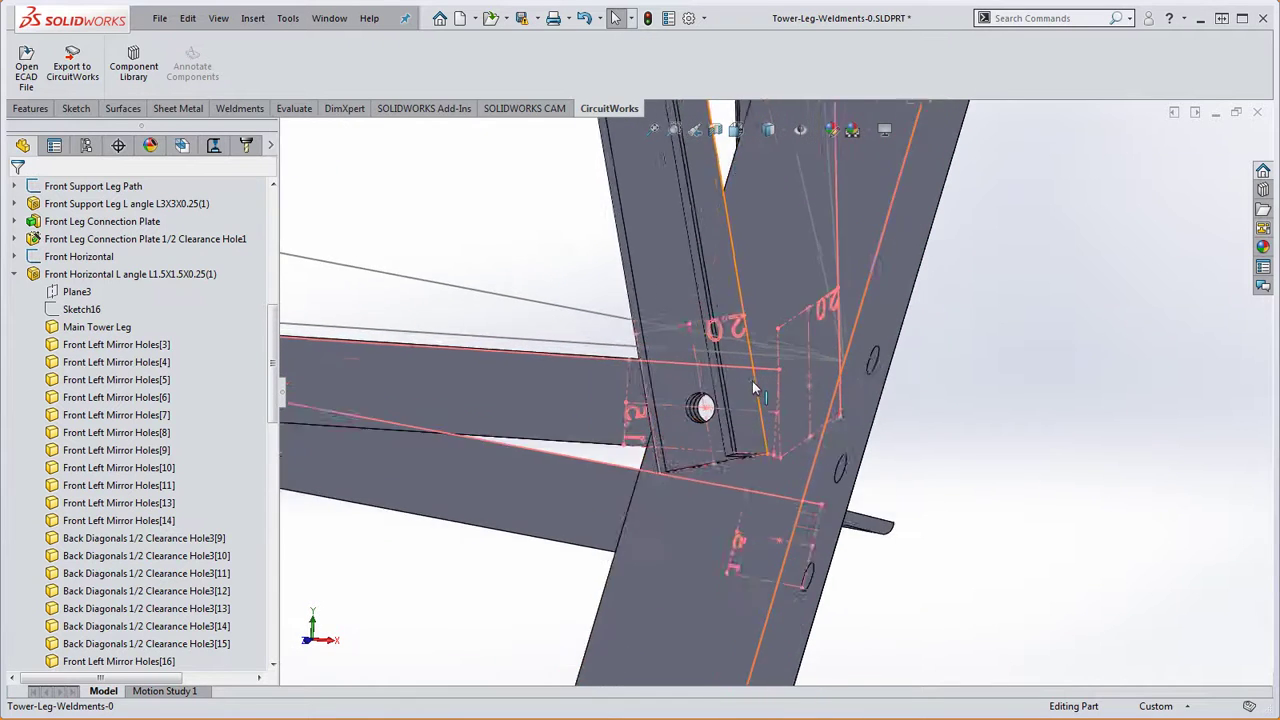
scroll(752, 381, up, 3)
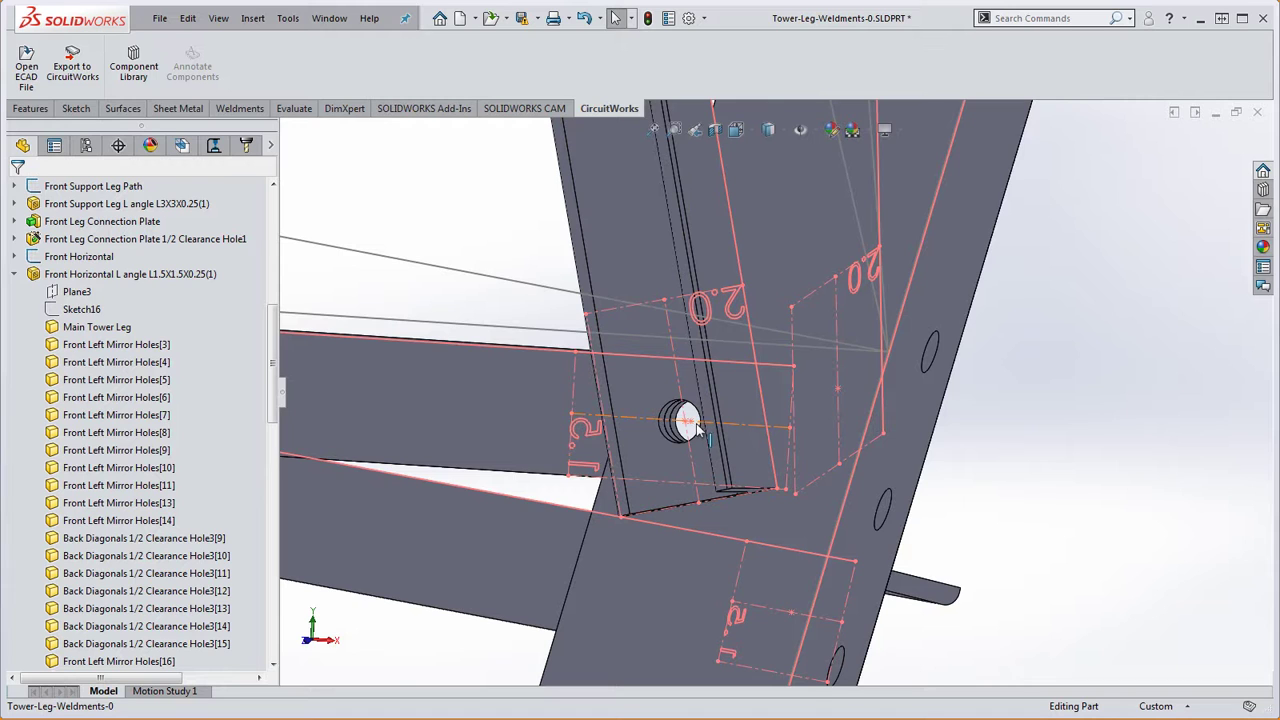
scroll(780, 330, up, 4)
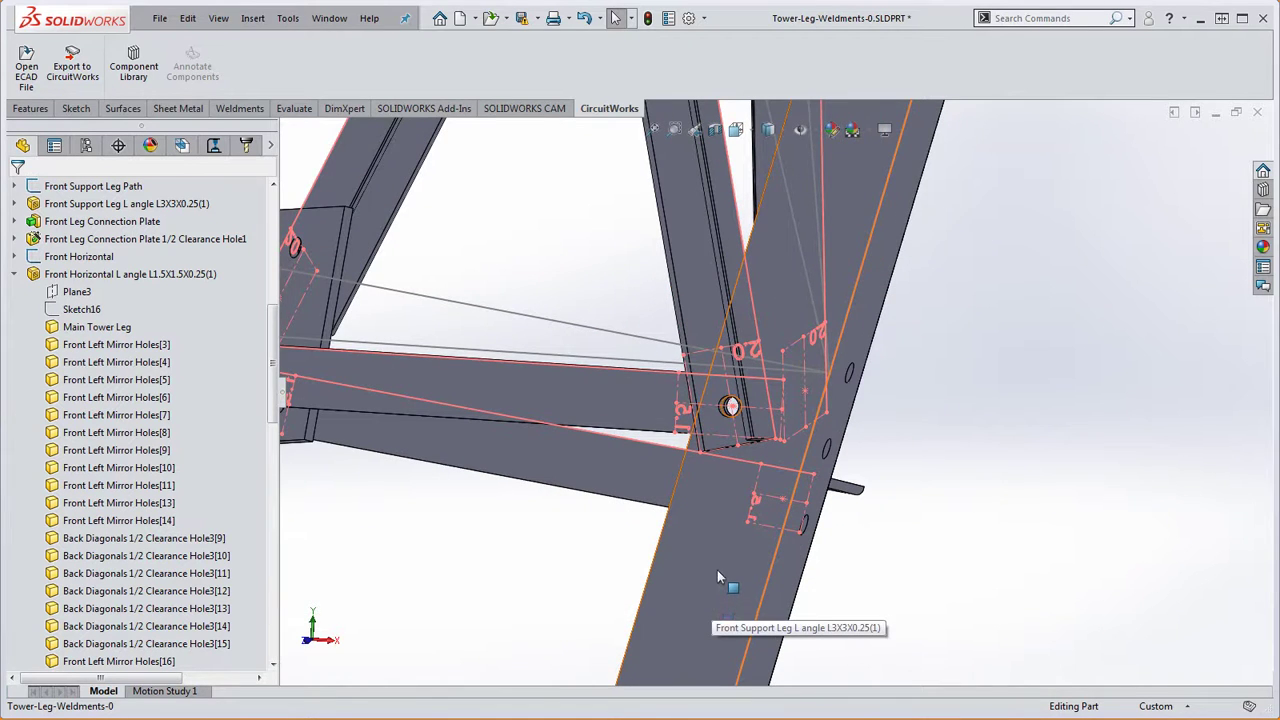
scroll(719, 569, up, 8)
scroll(770, 286, down, 3)
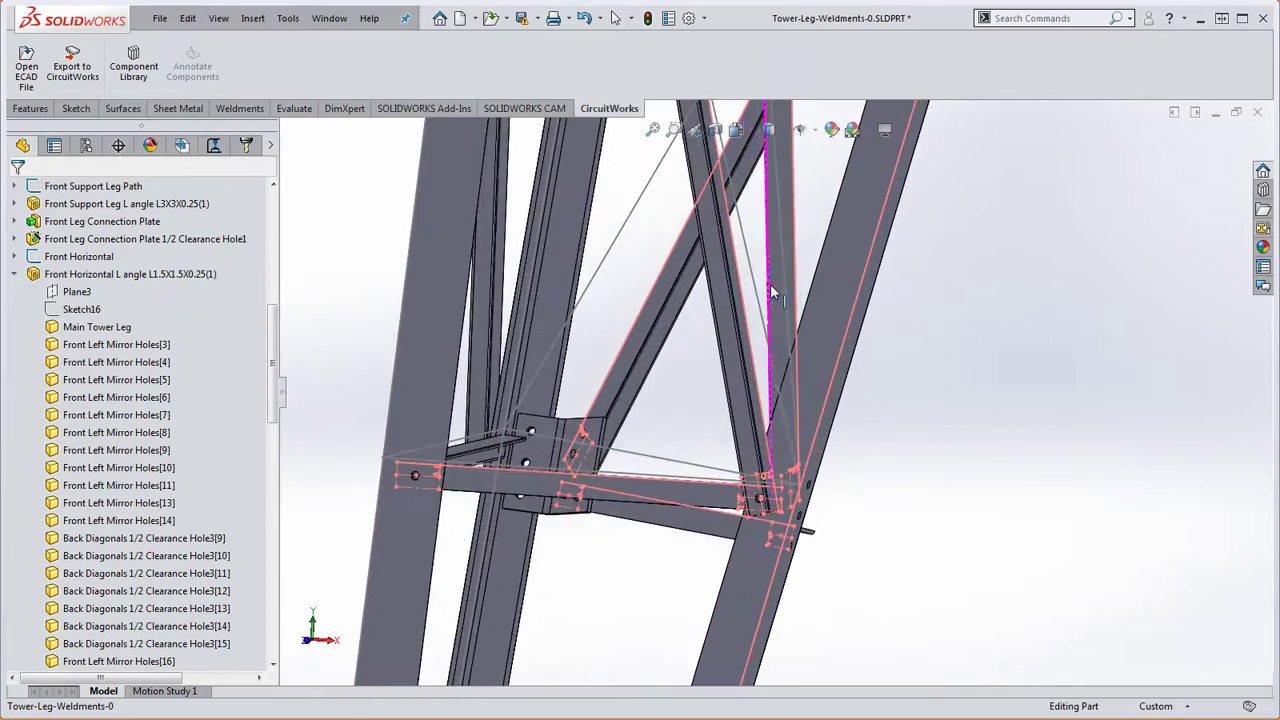
middle_drag(770, 284, 770, 348)
scroll(760, 335, down, 5)
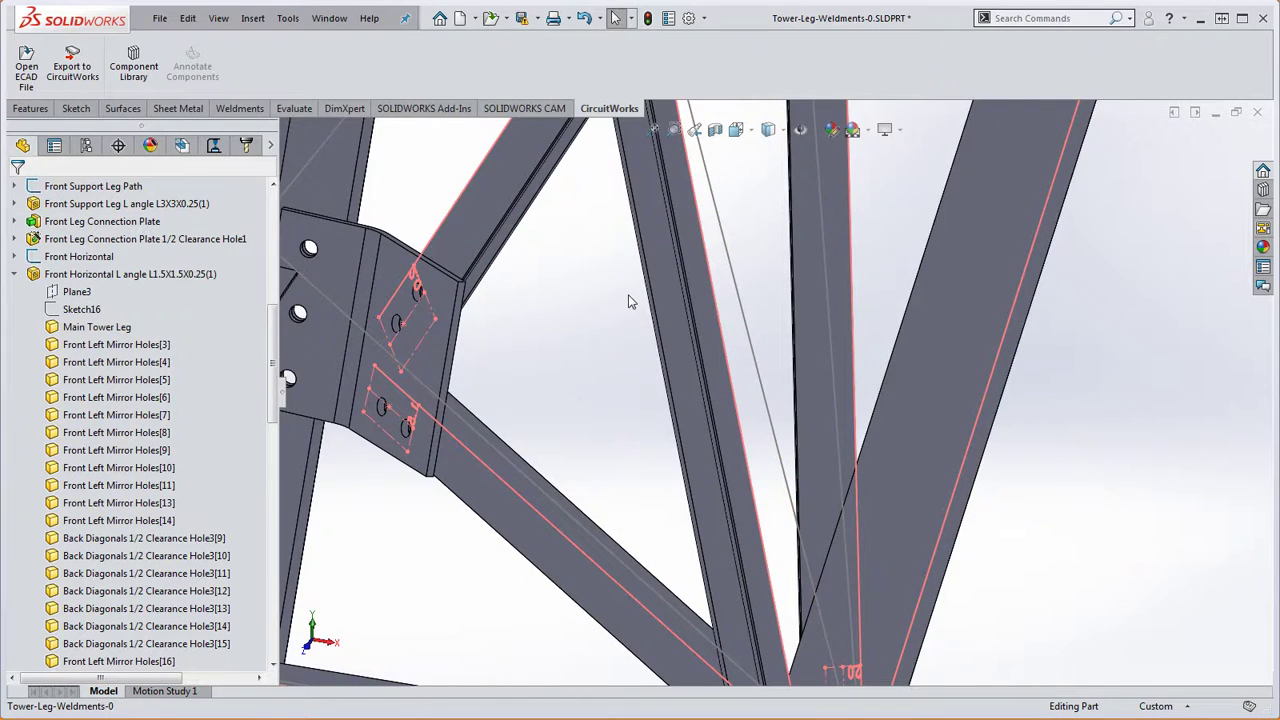
scroll(629, 301, up, 5)
scroll(642, 461, down, 5)
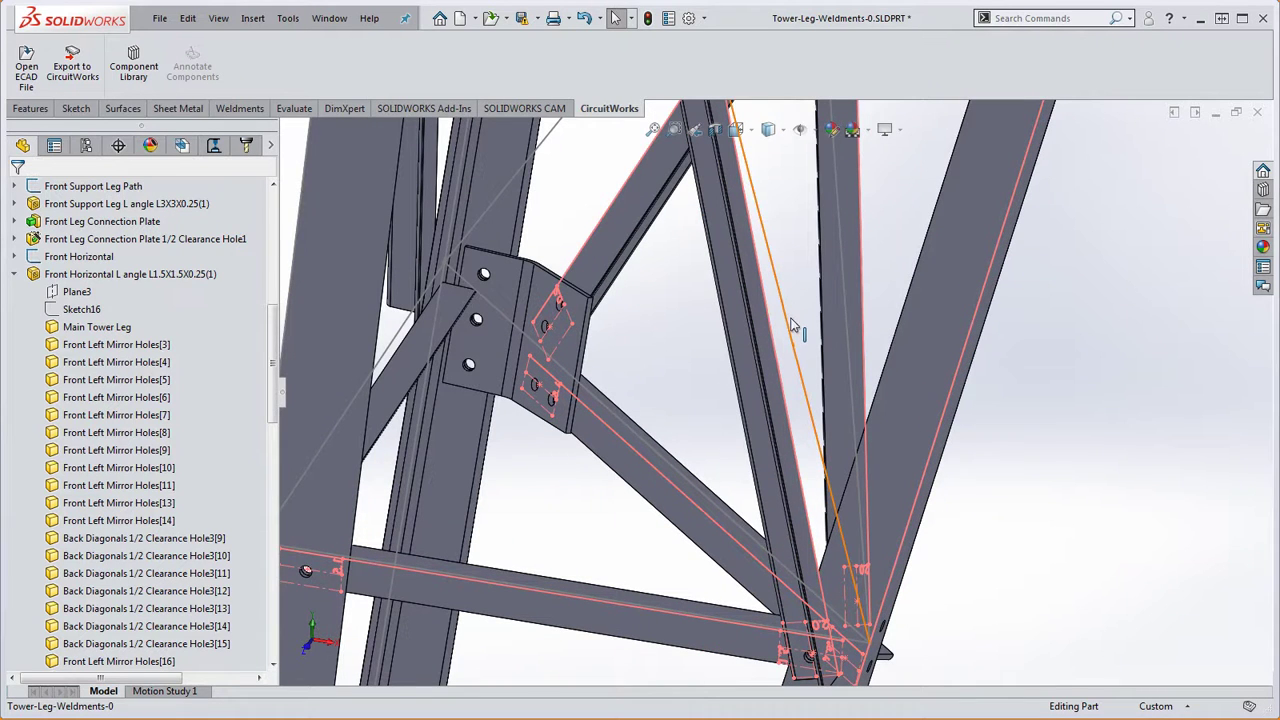
middle_drag(790, 333, 940, 446)
scroll(906, 380, up, 5)
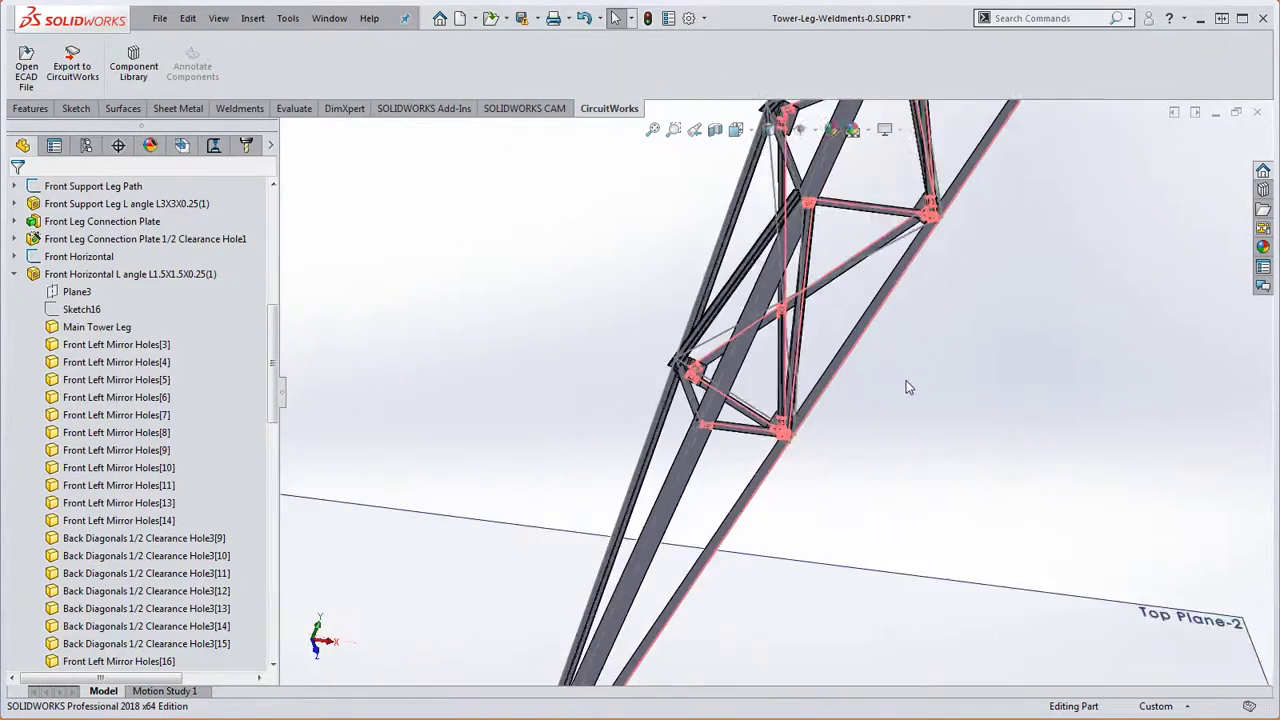
Step: Inspect how the layout rectangles' centerlines locate the bolt hole where the front diagonal and horizontal angles meet the support leg
middle_drag(906, 380, 843, 366)
scroll(835, 399, down, 6)
scroll(783, 413, down, 2)
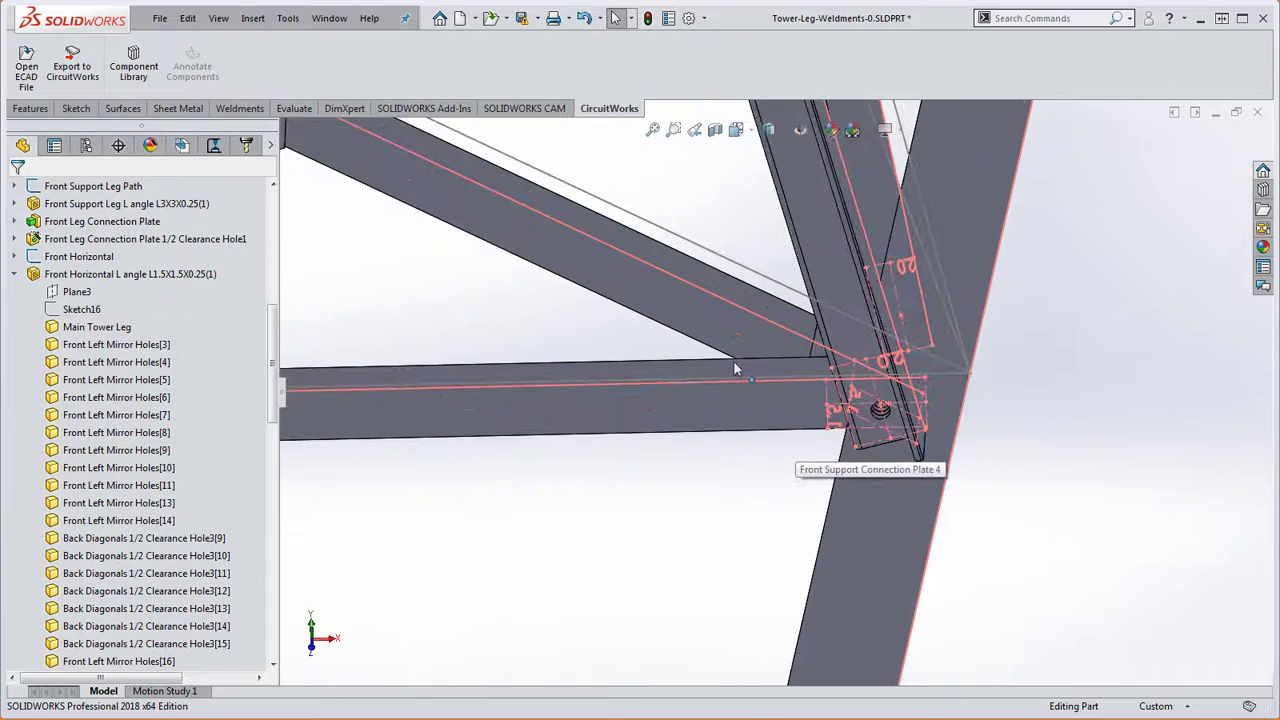
scroll(873, 418, down, 5)
middle_drag(873, 416, 858, 338)
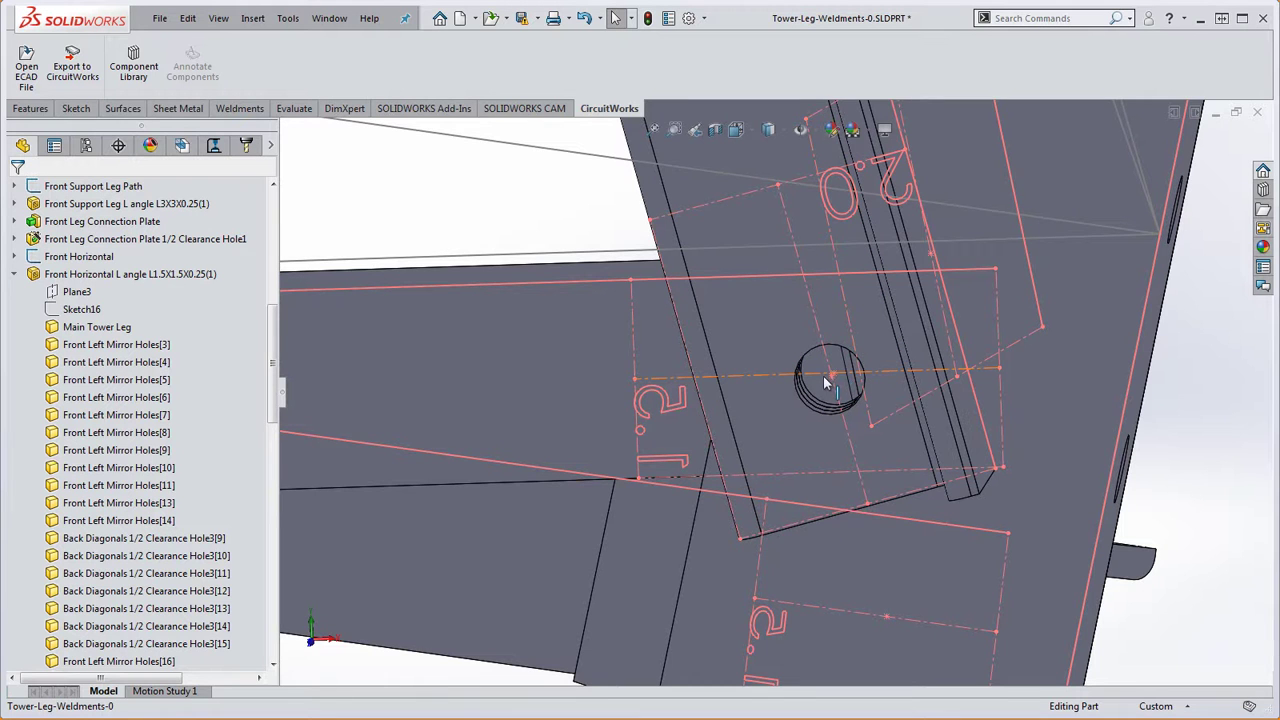
scroll(825, 376, up, 5)
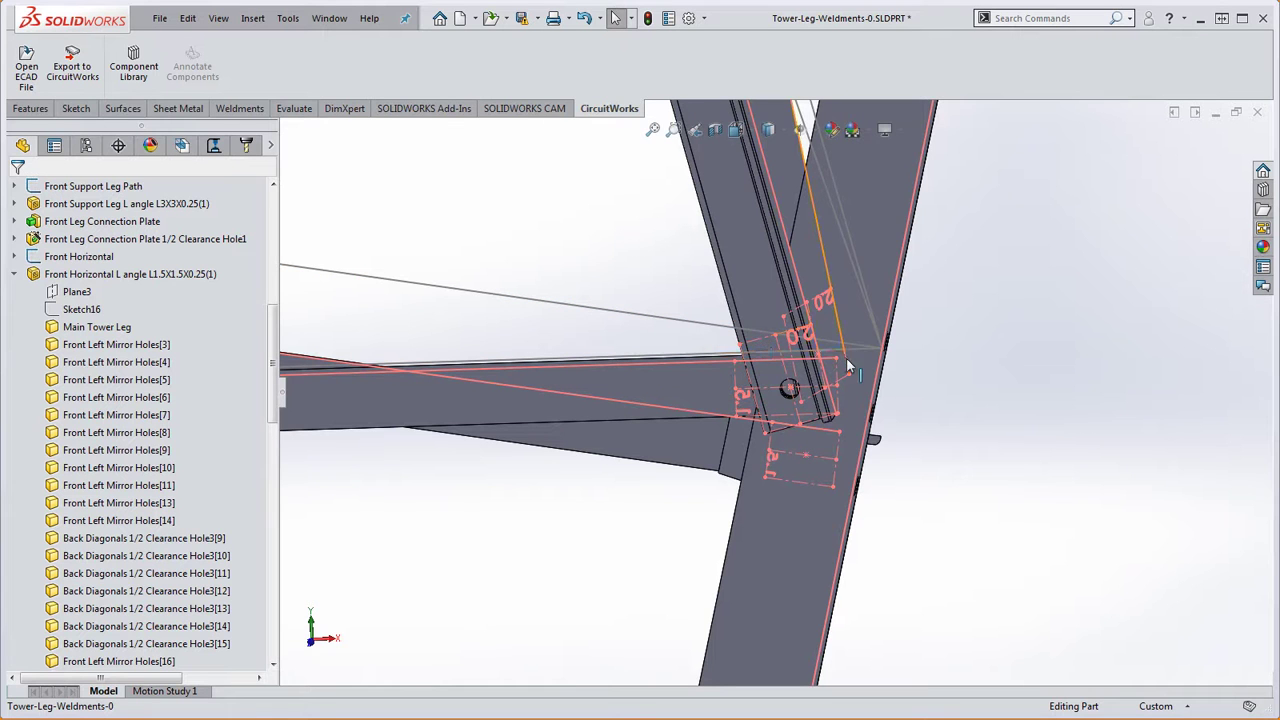
scroll(800, 290, up, 5)
scroll(768, 242, down, 3)
scroll(782, 305, up, 2)
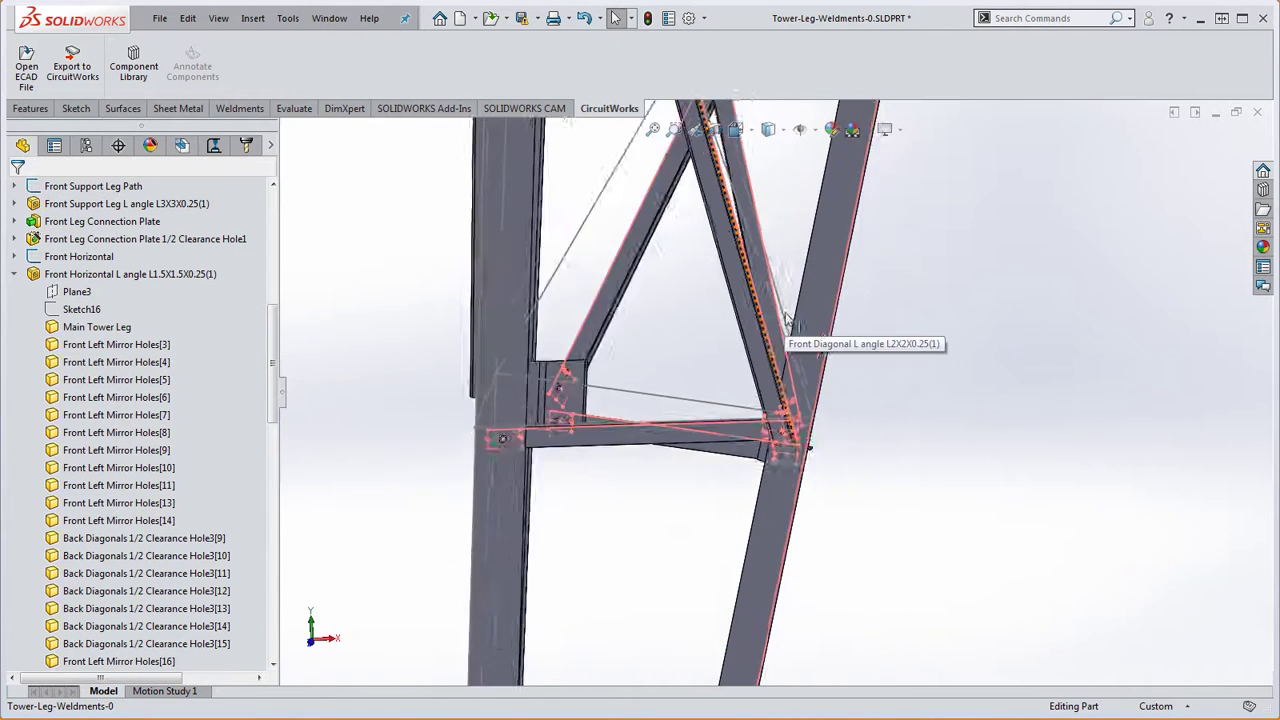
Step: Set the vertical offset of the Front Horizontal sketch line to 5 in at the main leg
scroll(780, 325, up, 2)
middle_drag(765, 455, 745, 470)
scroll(738, 385, down, 6)
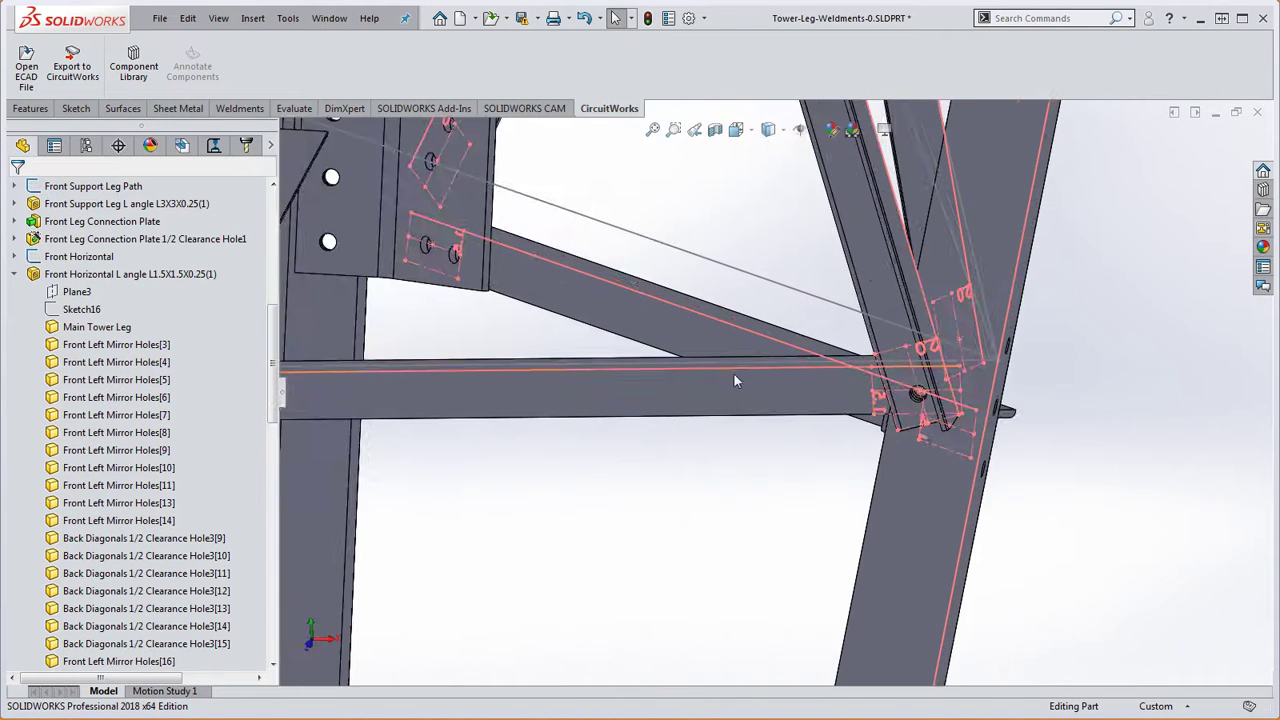
click(731, 370)
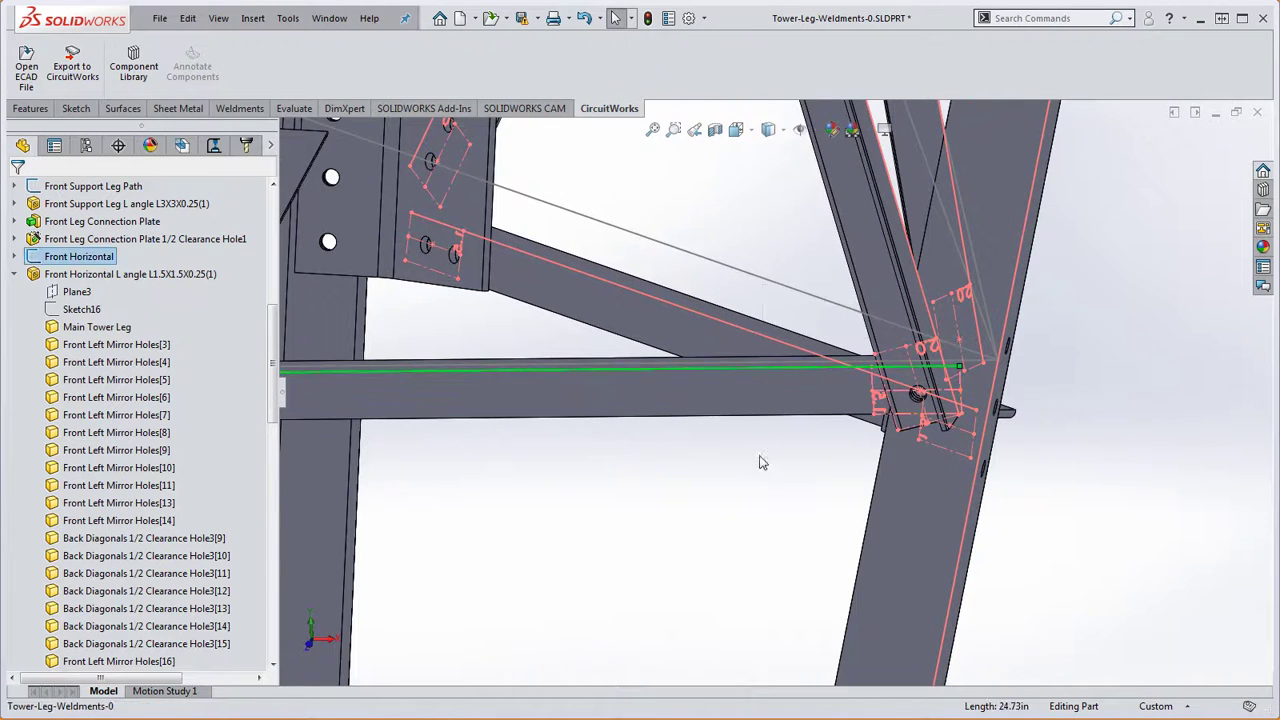
middle_drag(763, 483, 763, 492)
scroll(762, 492, up, 4)
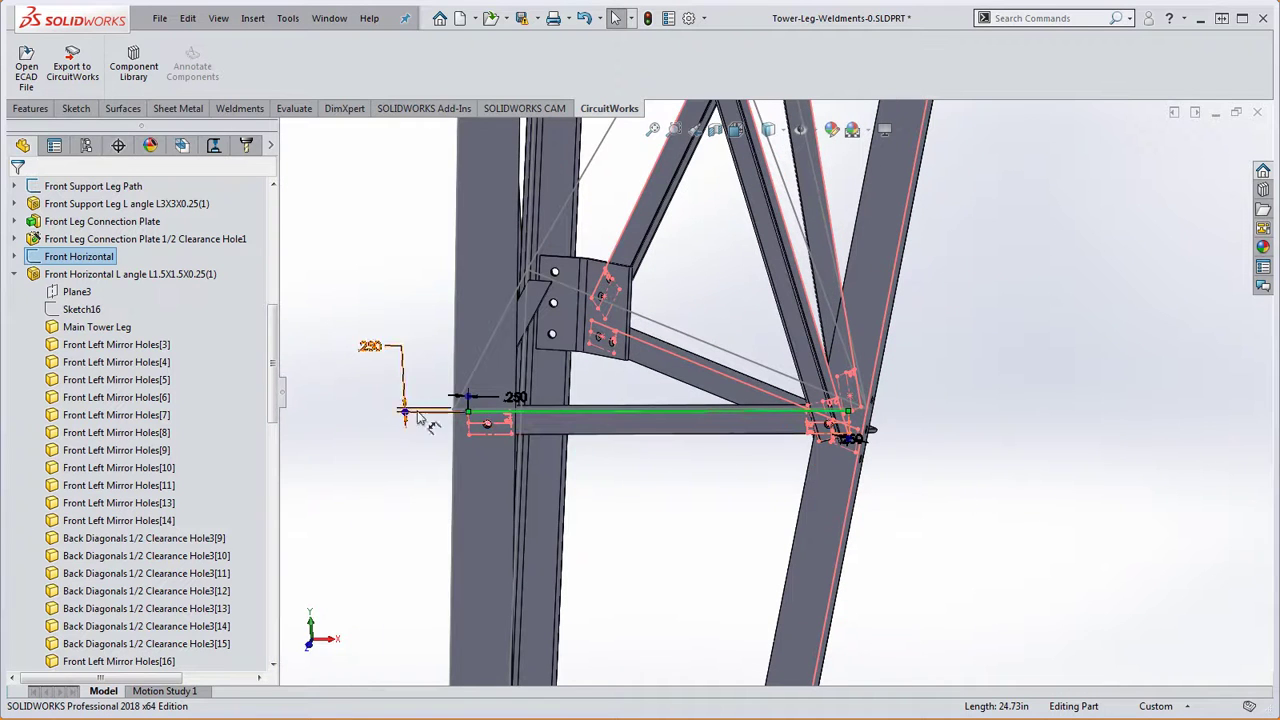
double_click(386, 351)
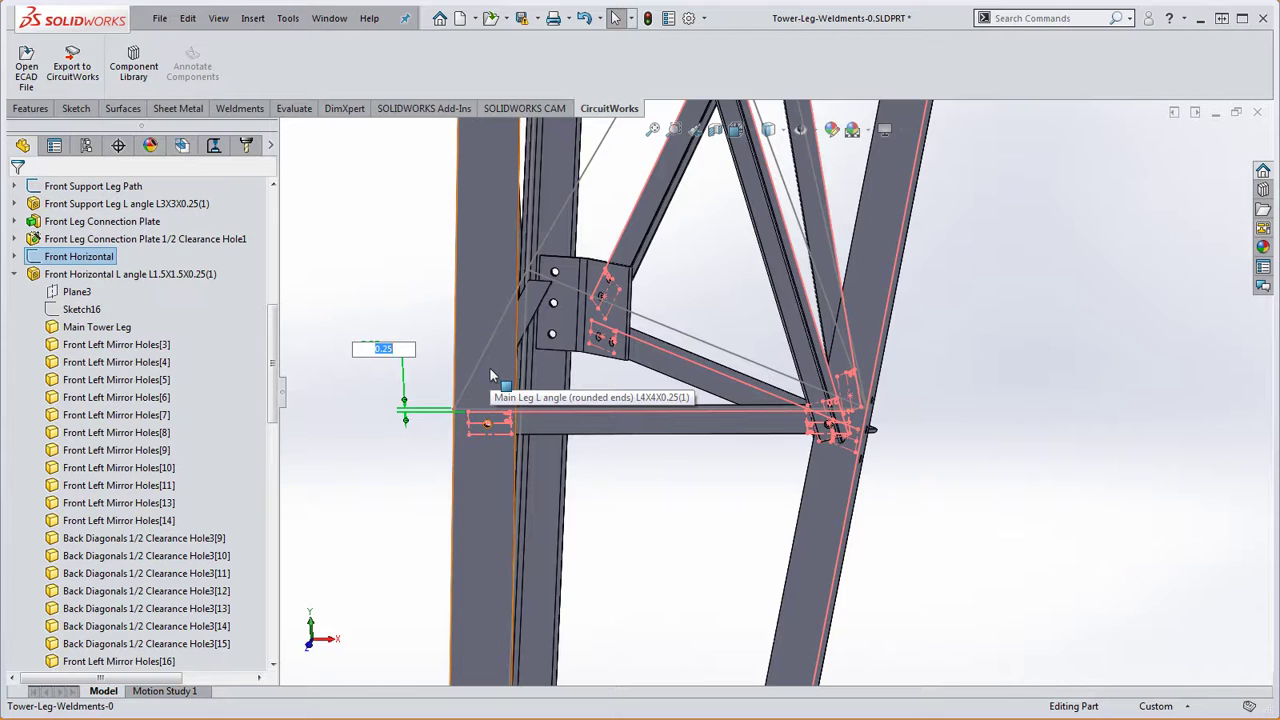
text(5)
key(Return)
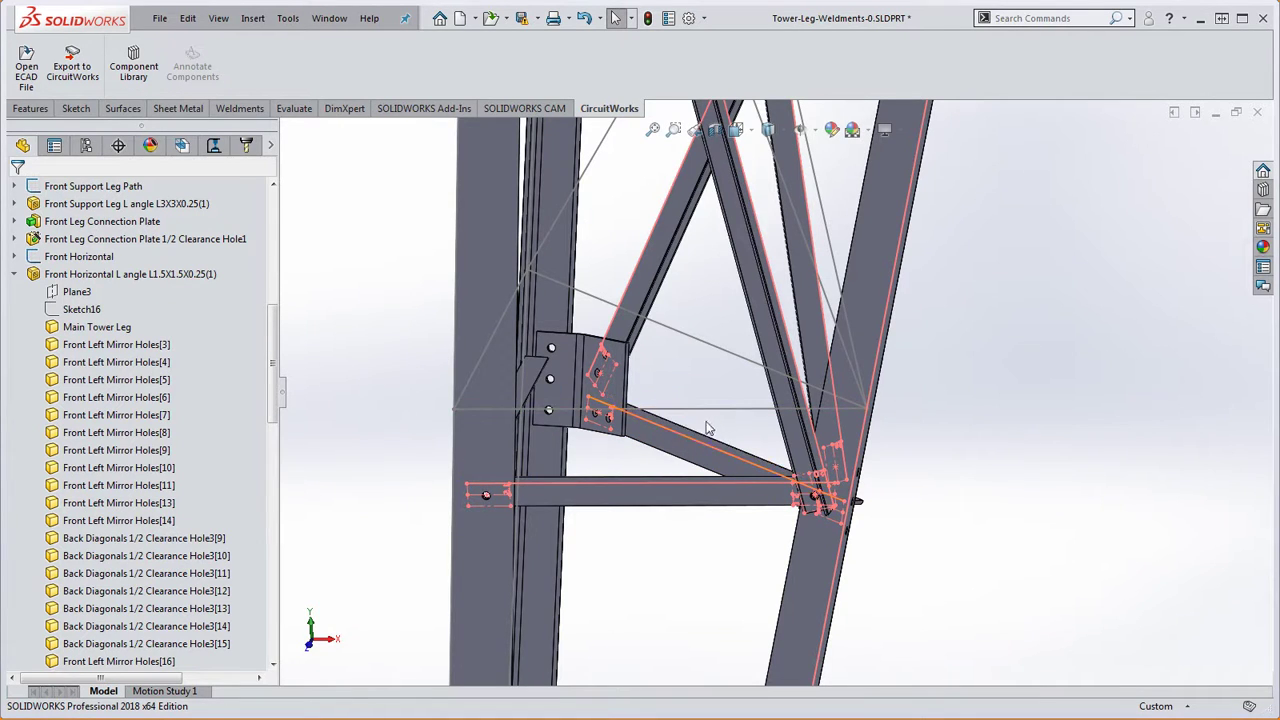
scroll(780, 393, up, 3)
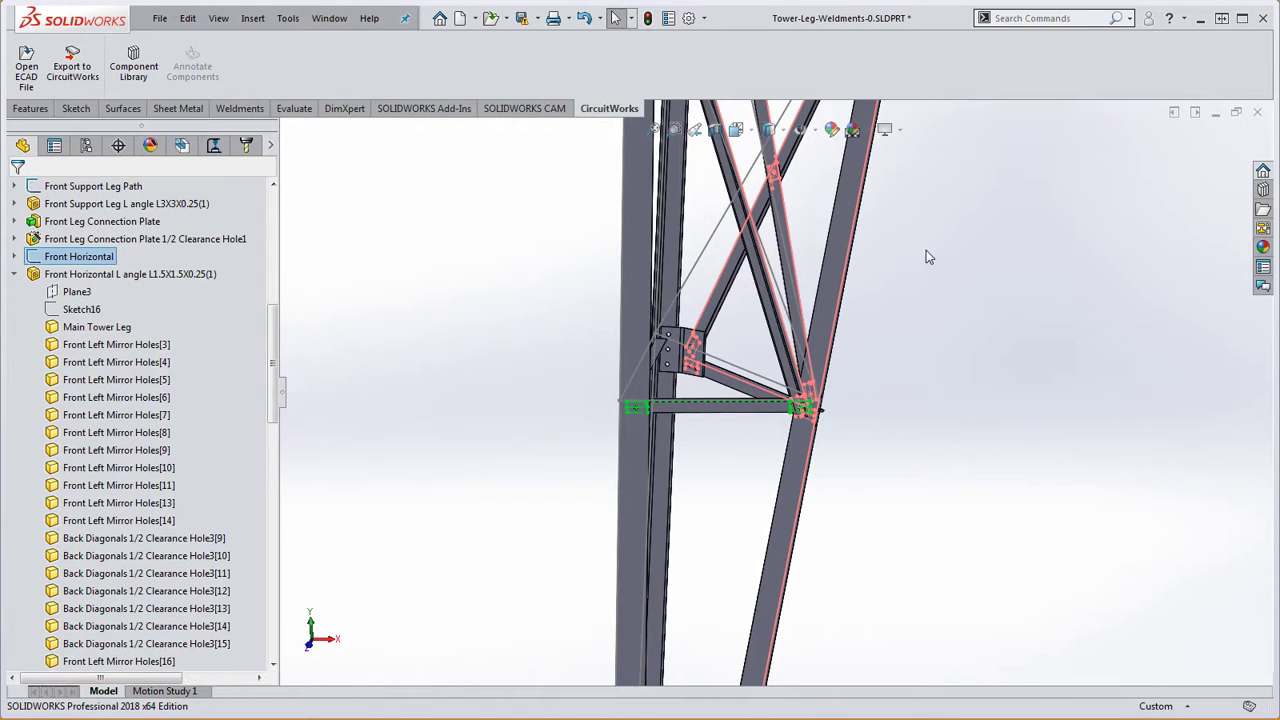
click(941, 300)
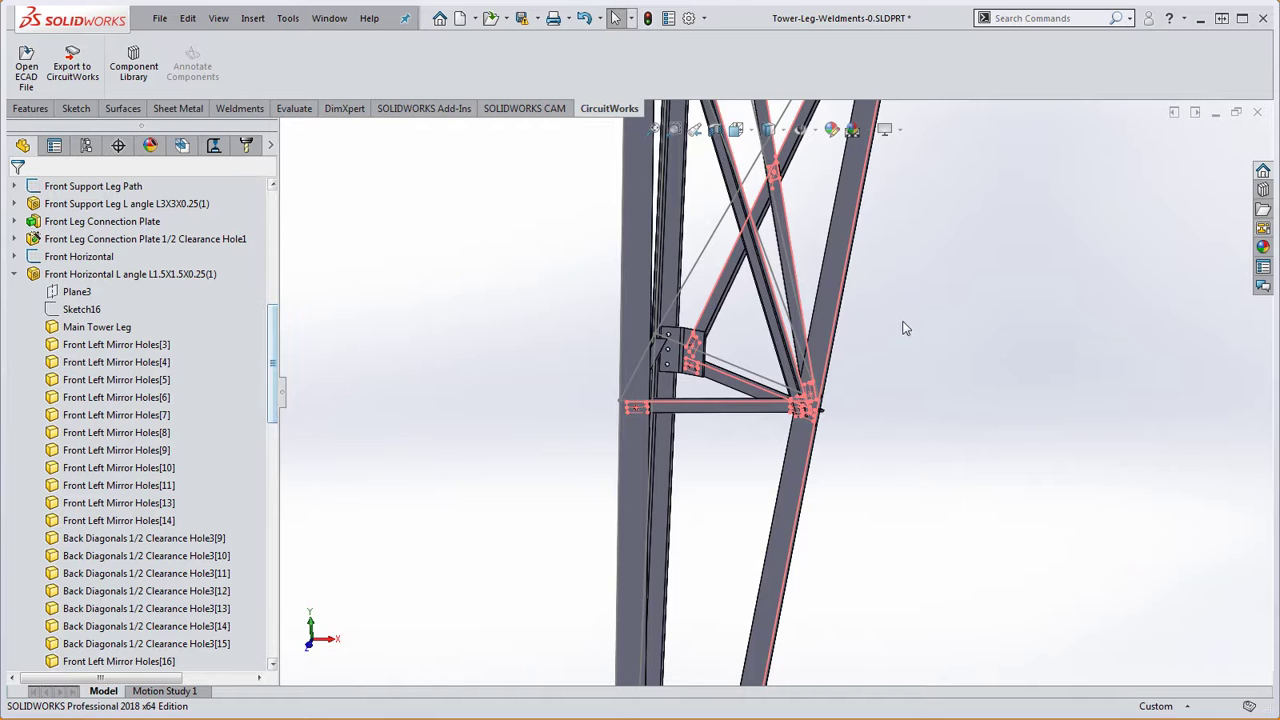
Step: Examine the bent connection plate on the main leg and the front diagonals that meet it
middle_drag(898, 292, 874, 315)
scroll(873, 314, up, 3)
scroll(774, 241, down, 4)
middle_drag(773, 246, 737, 194)
scroll(737, 194, down, 5)
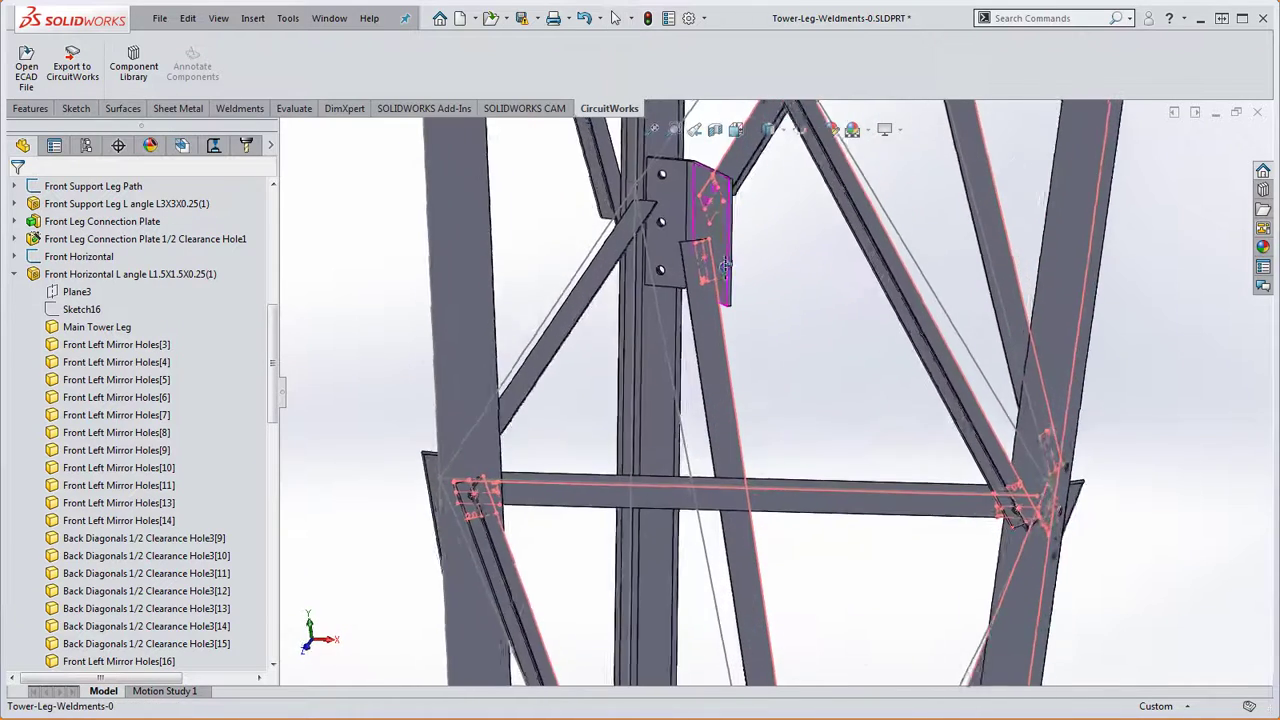
scroll(678, 212, down, 3)
scroll(678, 212, up, 5)
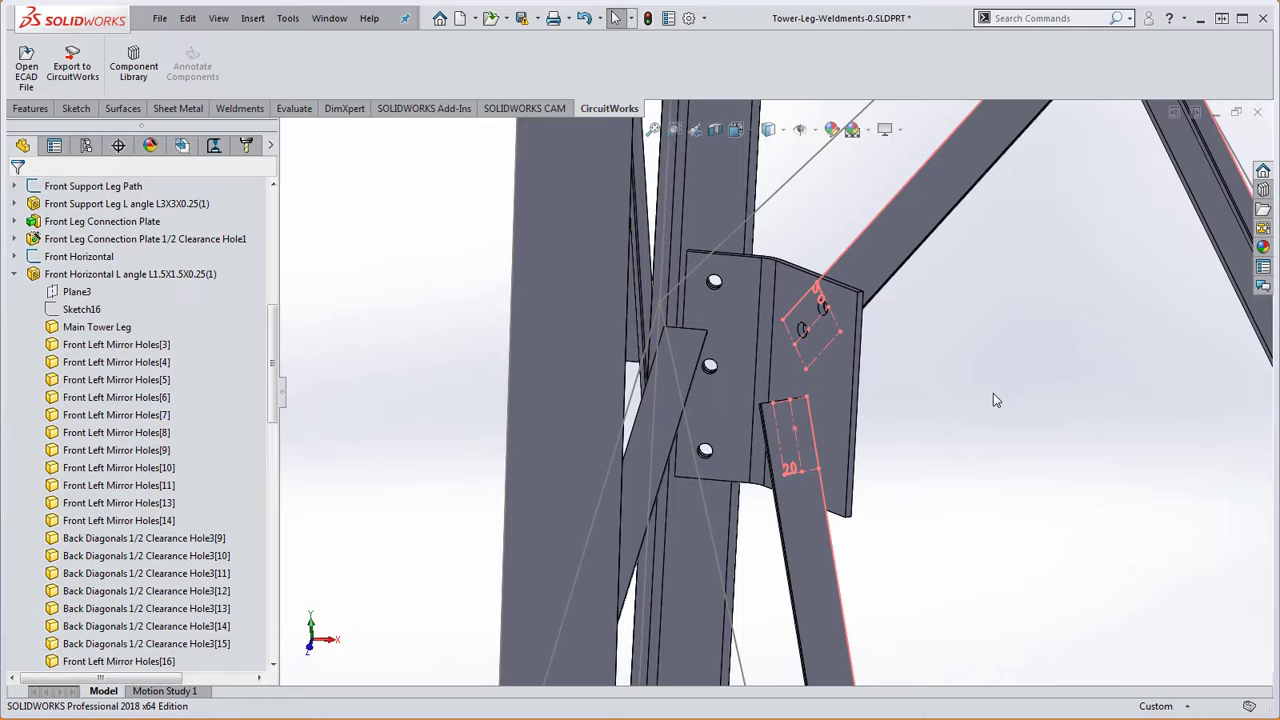
Step: Inspect the two bolt holes where the upper diagonal joins the connection plate, relative to the centerline of its layout rectangle
middle_drag(993, 393, 1008, 397)
scroll(906, 341, down, 3)
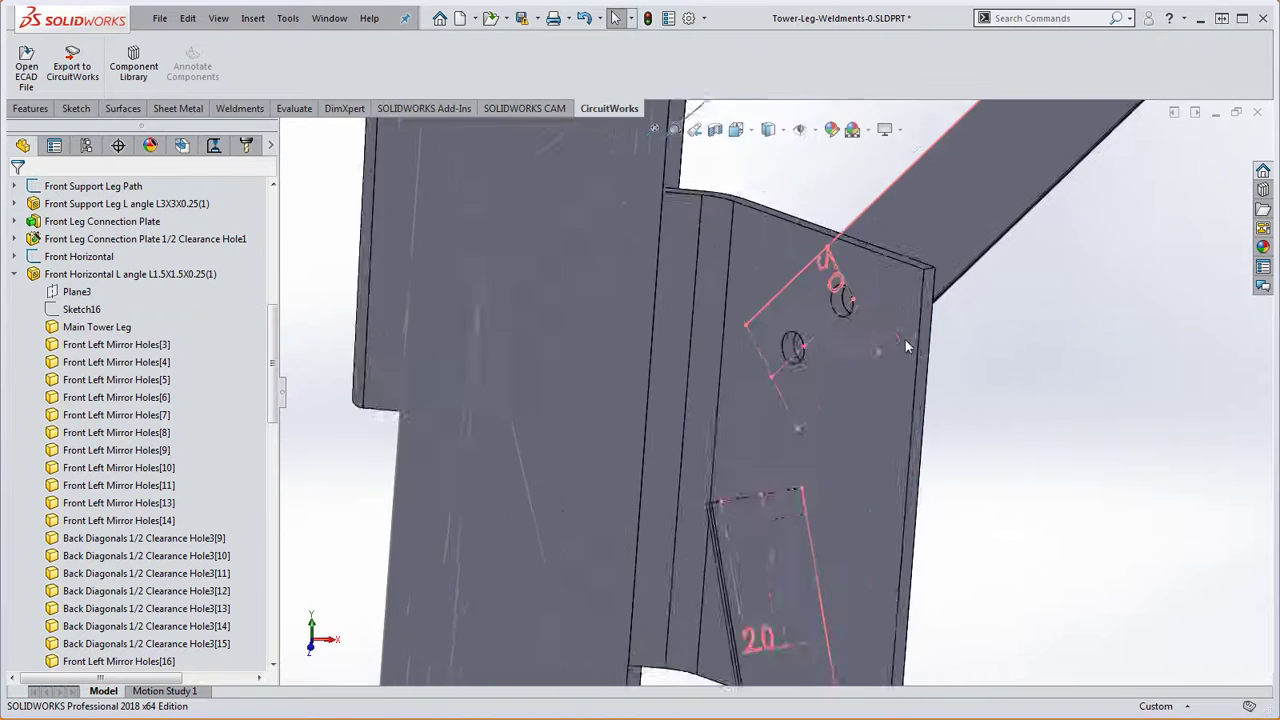
scroll(906, 346, down, 3)
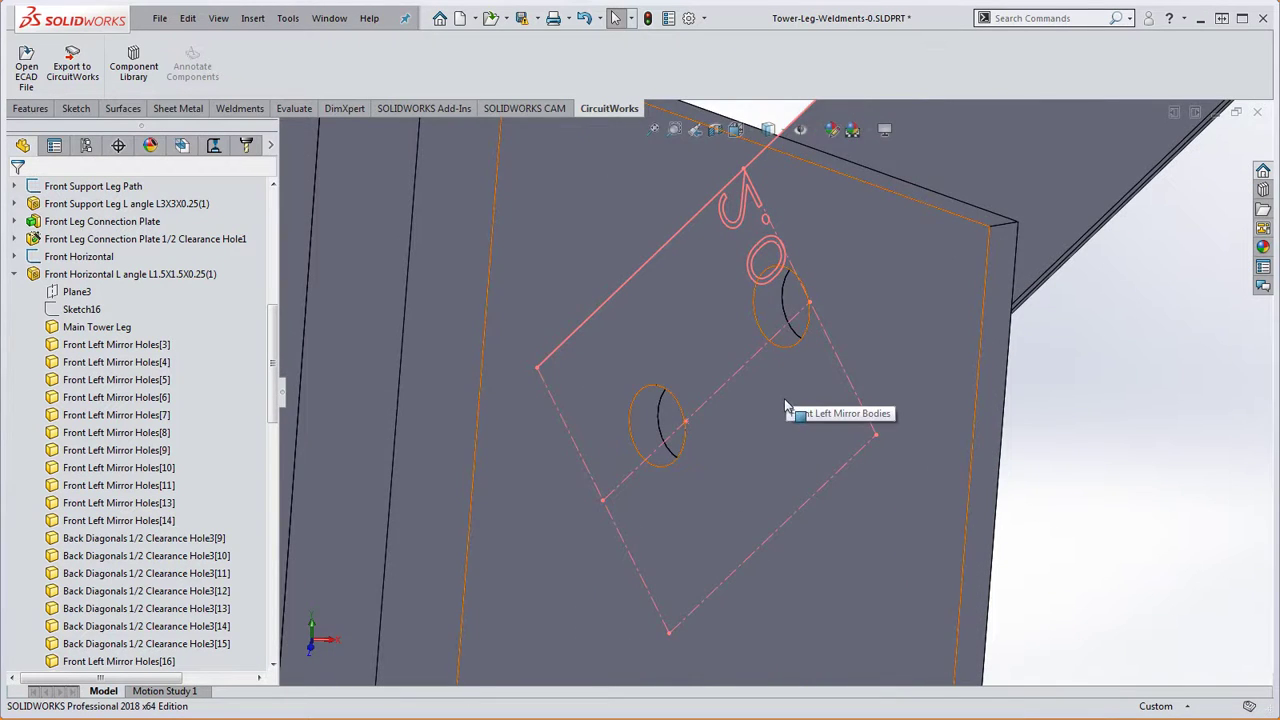
scroll(786, 407, up, 5)
scroll(836, 393, down, 2)
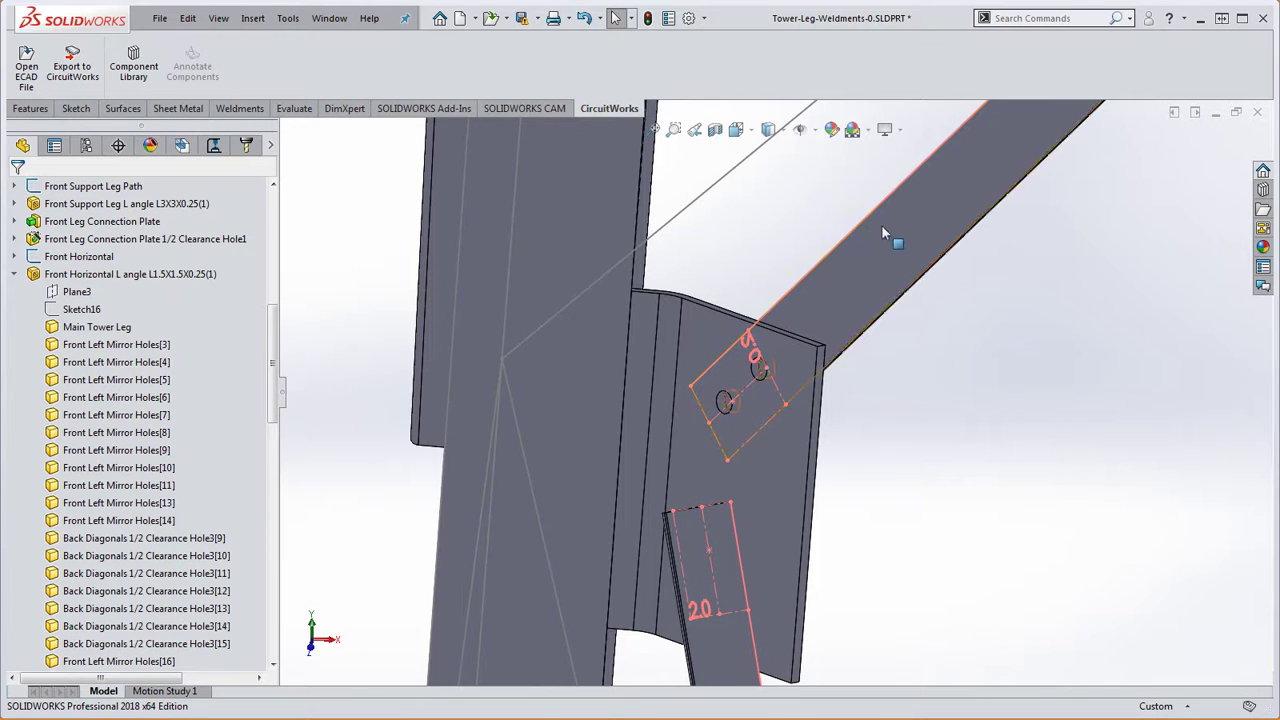
Step: Select the diagonal layout line of Tower Leg 3DSketch and review the sketch's vertical spacing dimensions between the horizontal members
scroll(925, 313, up, 4)
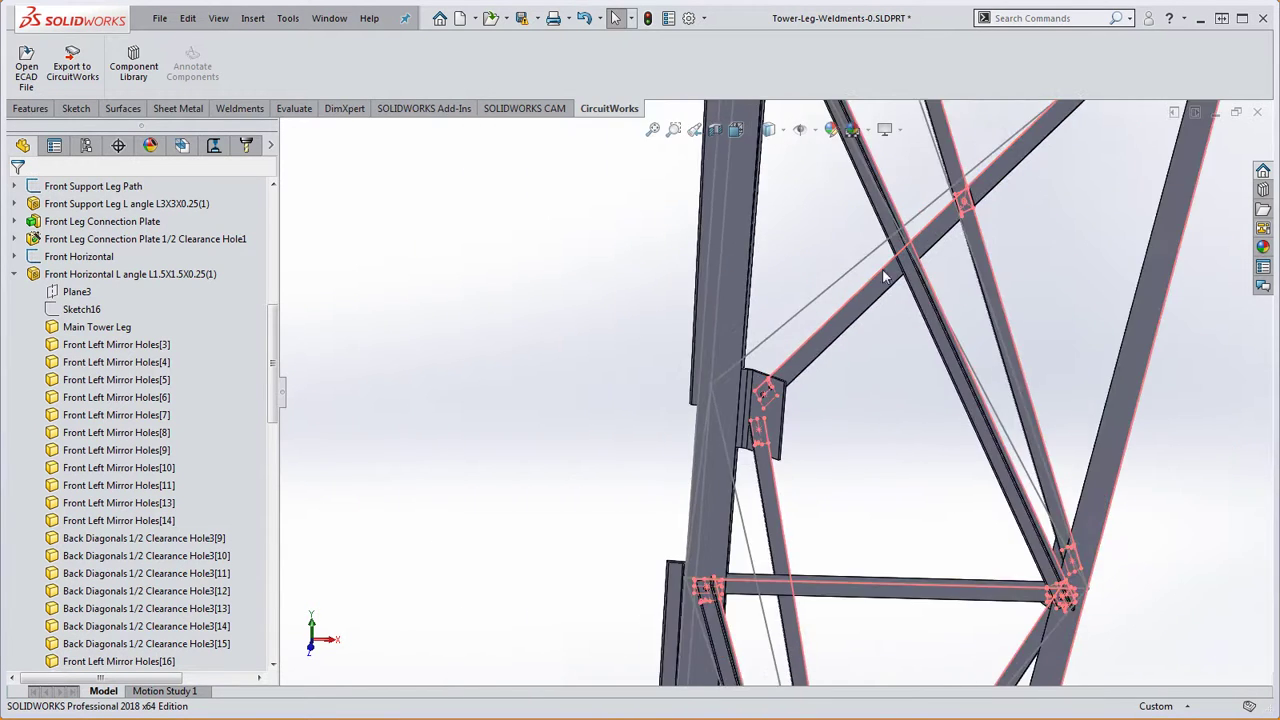
double_click(841, 277)
scroll(863, 380, up, 5)
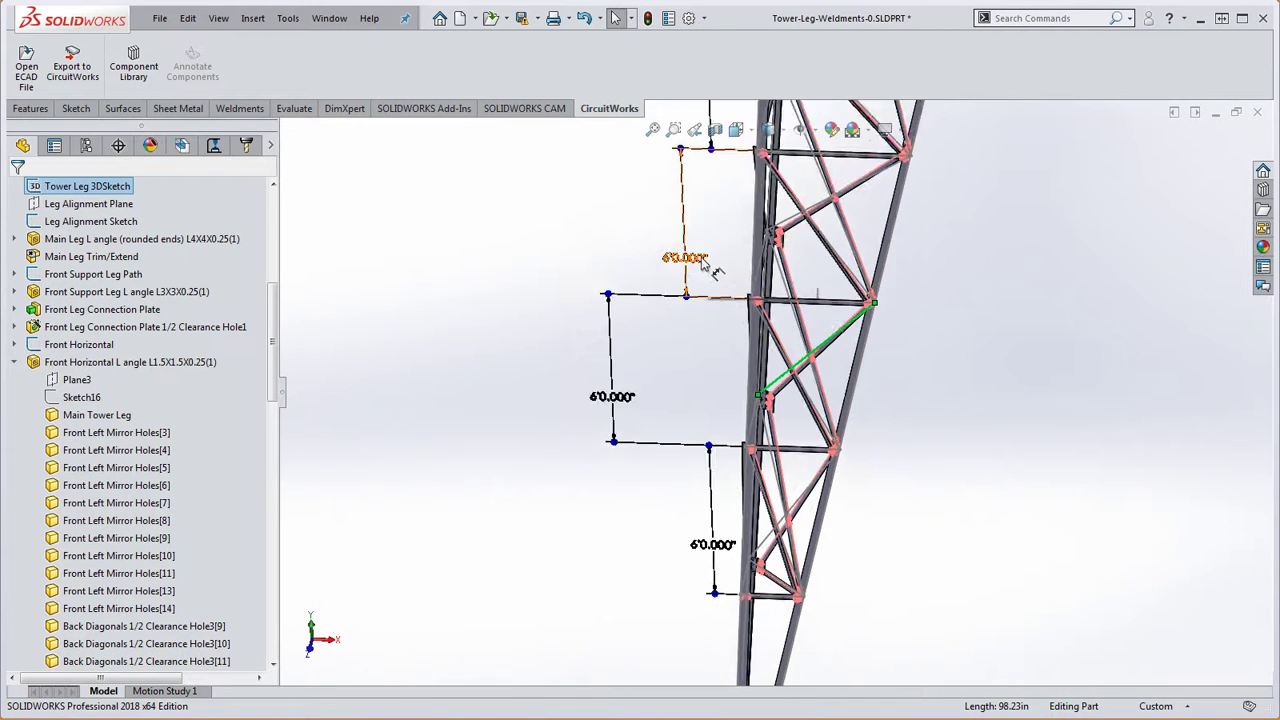
scroll(800, 397, down, 10)
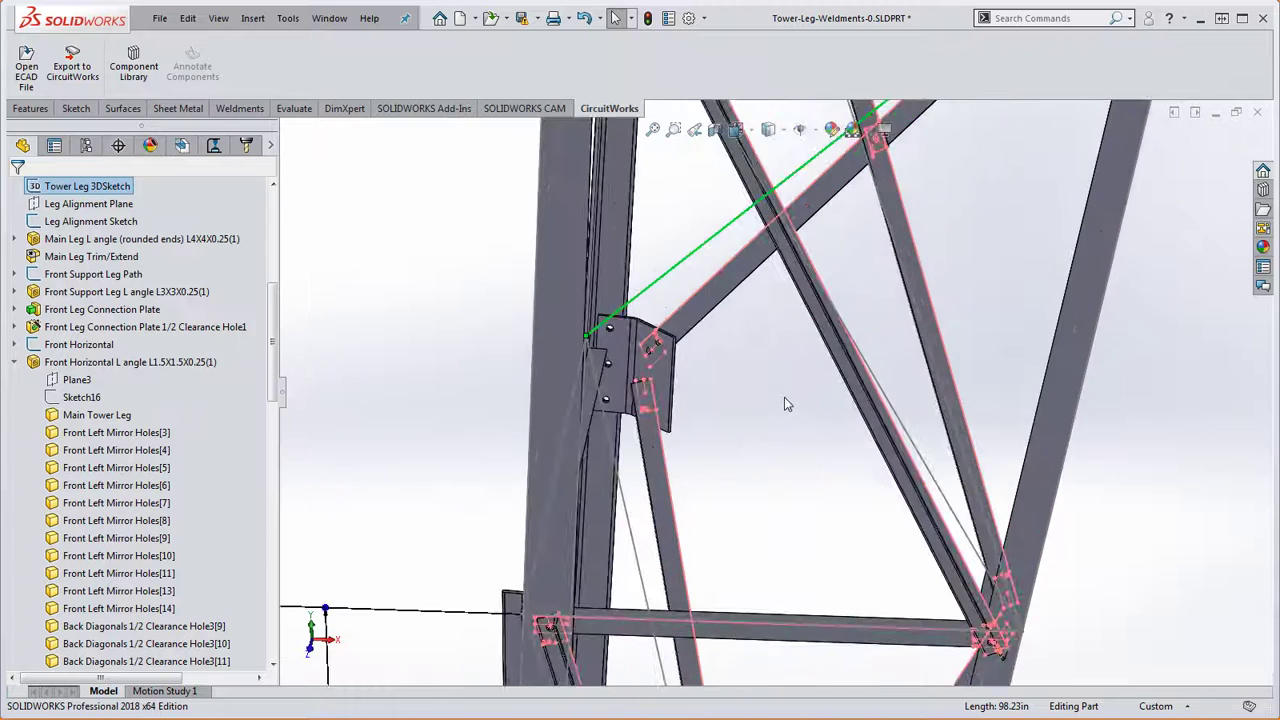